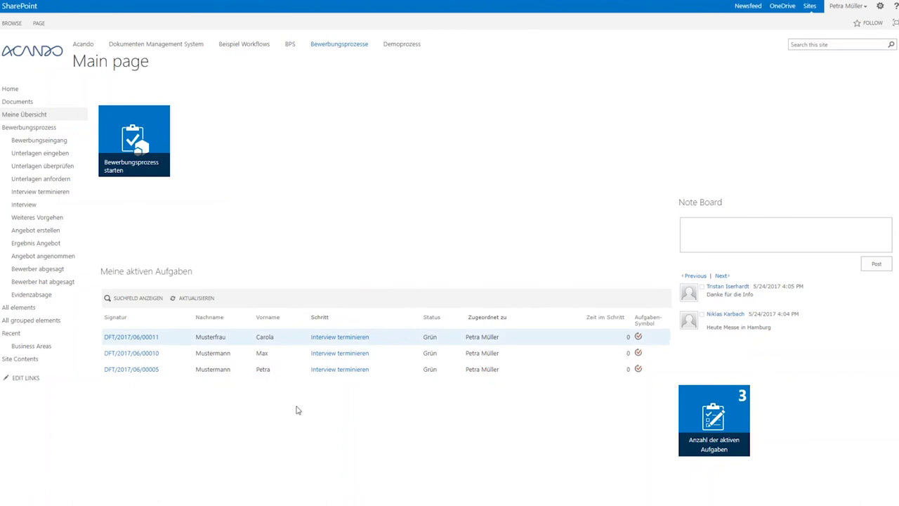
Bring up Outlook's webcon_inbound Posteingang with the WEBCON BPS pane alongside.
{"action": "mouse_move", "coordinate": [189, 503]}
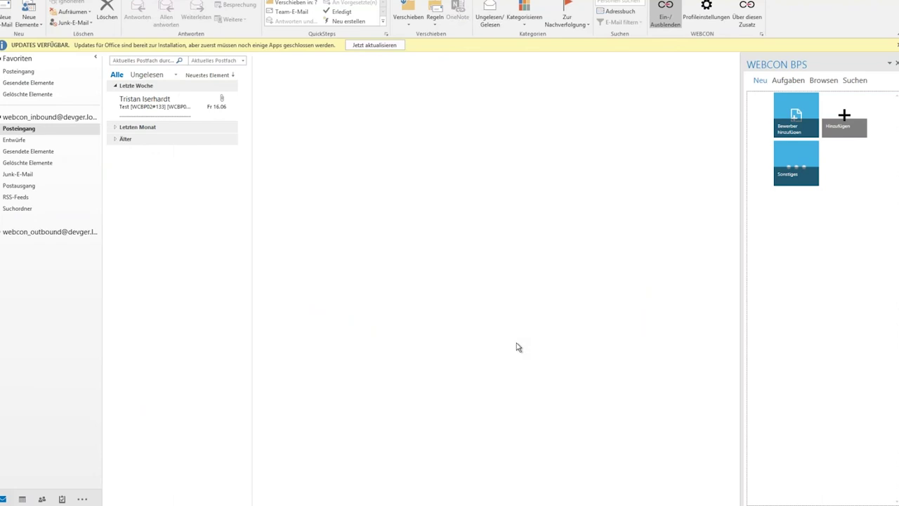
Drop the e-mail's Webcon_Demo.xlsx attachment onto Bewerber hinzufügen to create case DFT/2017/06/00014.
{"action": "left_click", "coordinate": [191, 111]}
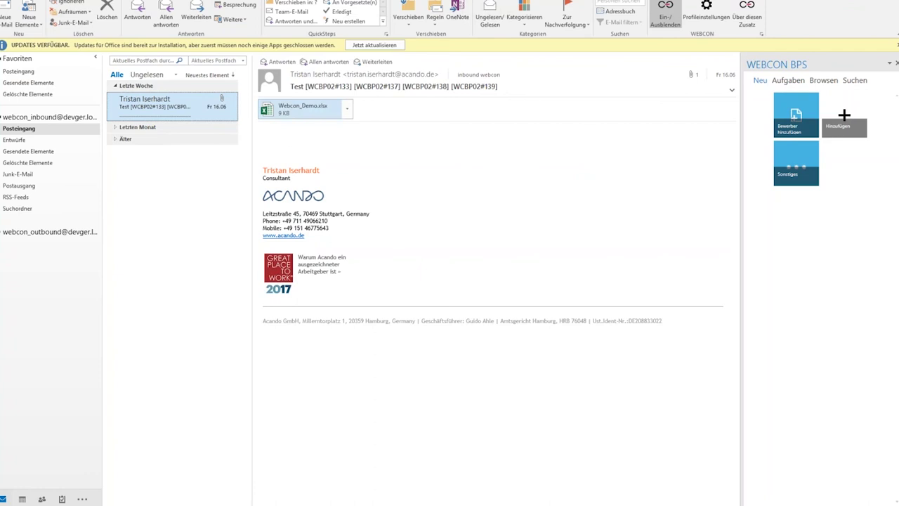
{"action": "left_click_drag", "start_coordinate": [302, 109], "coordinate": [789, 112]}
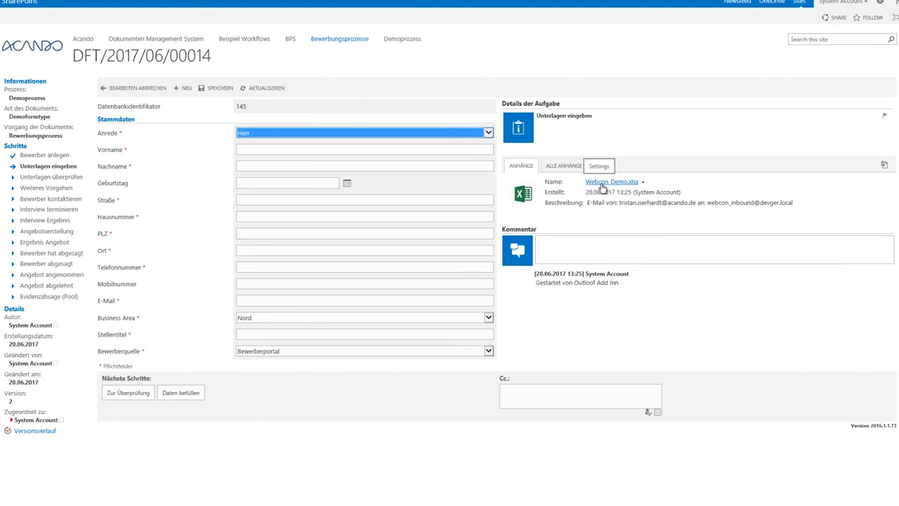
Fill the form from the spreadsheet, then set Business Area to Süd and Bewerberquelle to Xing.
{"action": "left_click", "coordinate": [181, 396]}
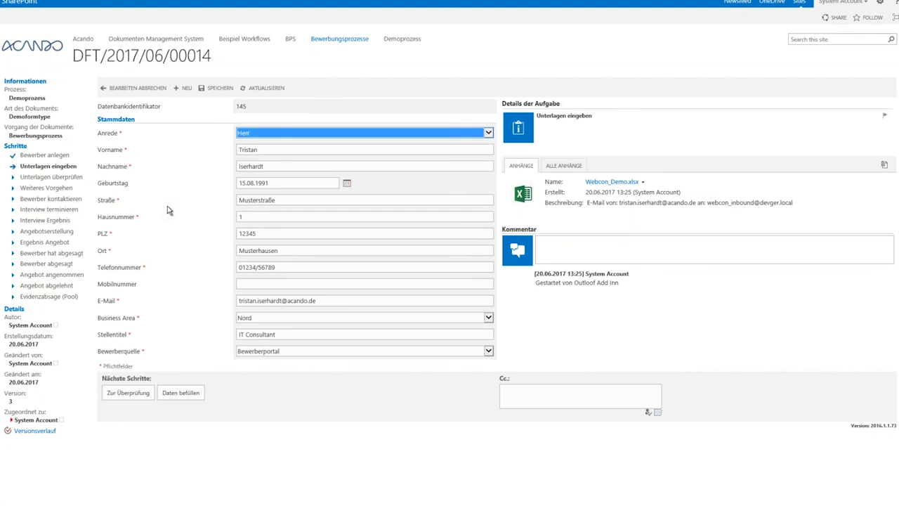
{"action": "left_click", "coordinate": [243, 320]}
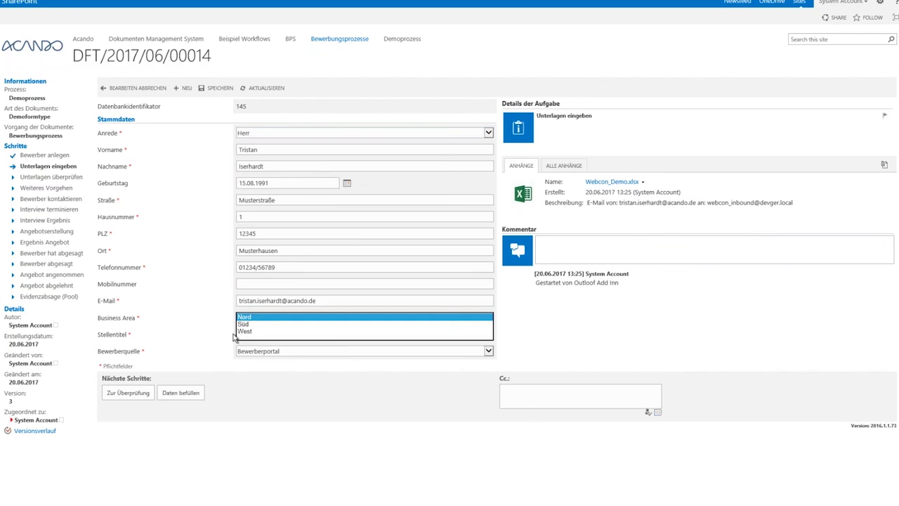
{"action": "left_click", "coordinate": [246, 324]}
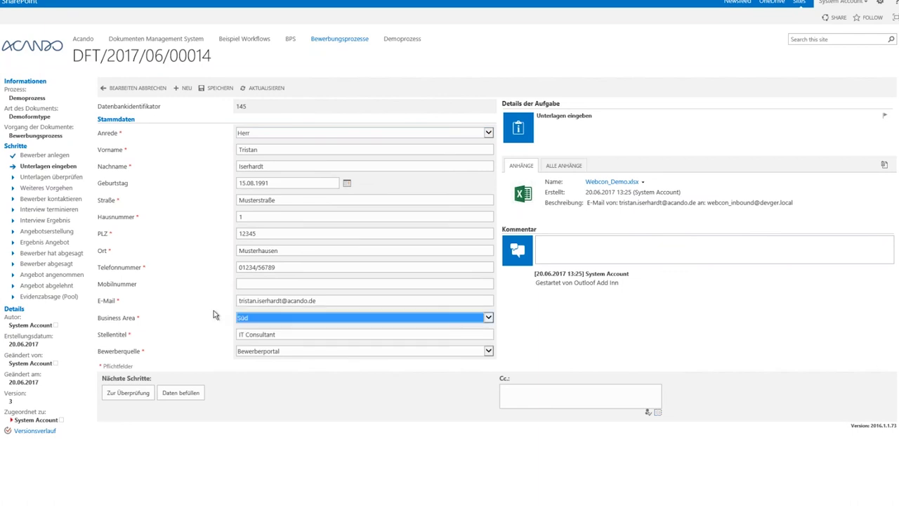
{"action": "left_click", "coordinate": [261, 353]}
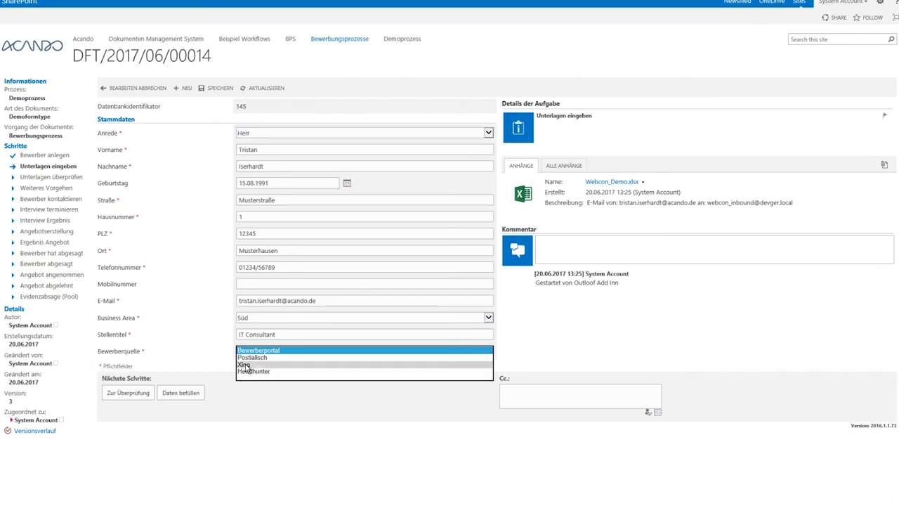
{"action": "left_click", "coordinate": [246, 365]}
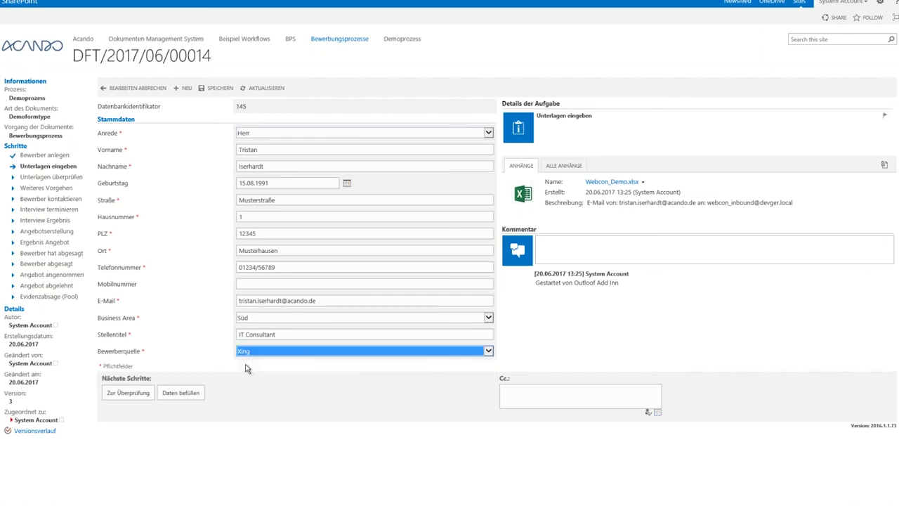
Send case DFT/2017/06/00014 to review and mark its documents as complete.
{"action": "left_click", "coordinate": [128, 394]}
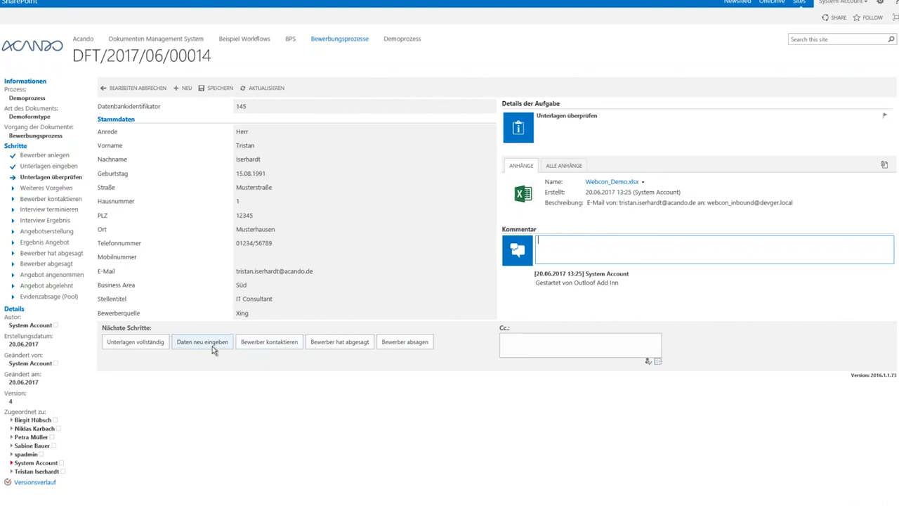
{"action": "left_click", "coordinate": [147, 343]}
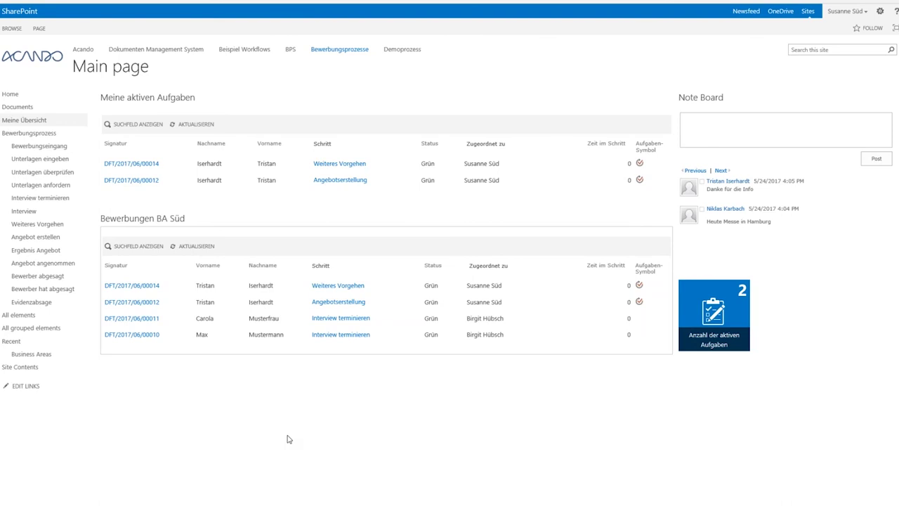
Open the task and schedule an interview, settling on Telefoninterview as the type.
{"action": "left_click", "coordinate": [141, 165]}
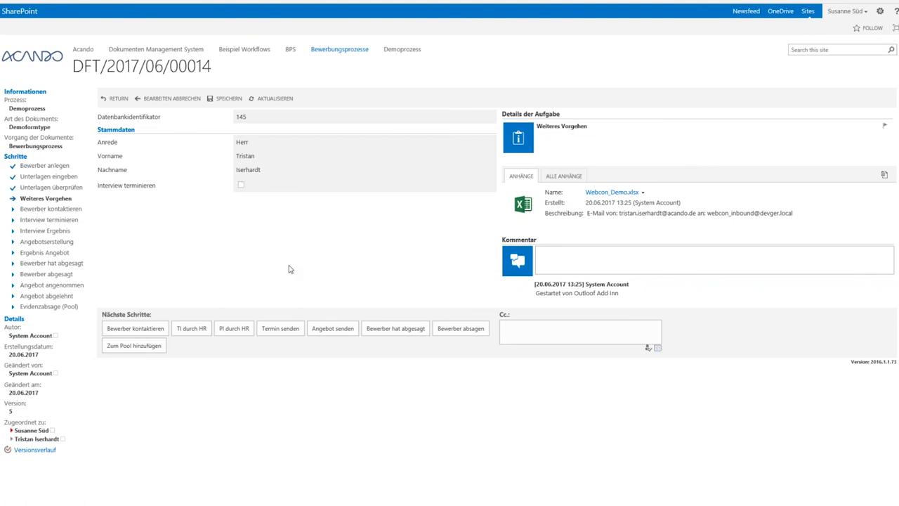
{"action": "left_click", "coordinate": [241, 187]}
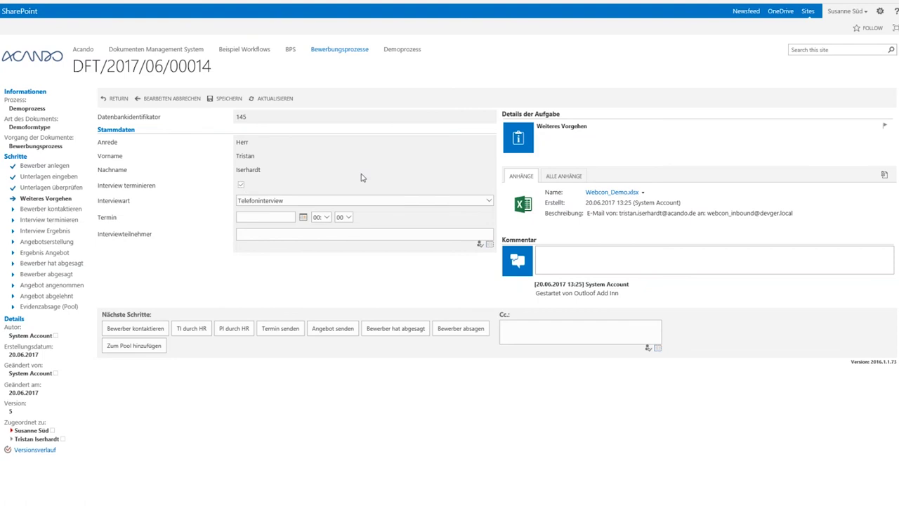
{"action": "left_click", "coordinate": [325, 202]}
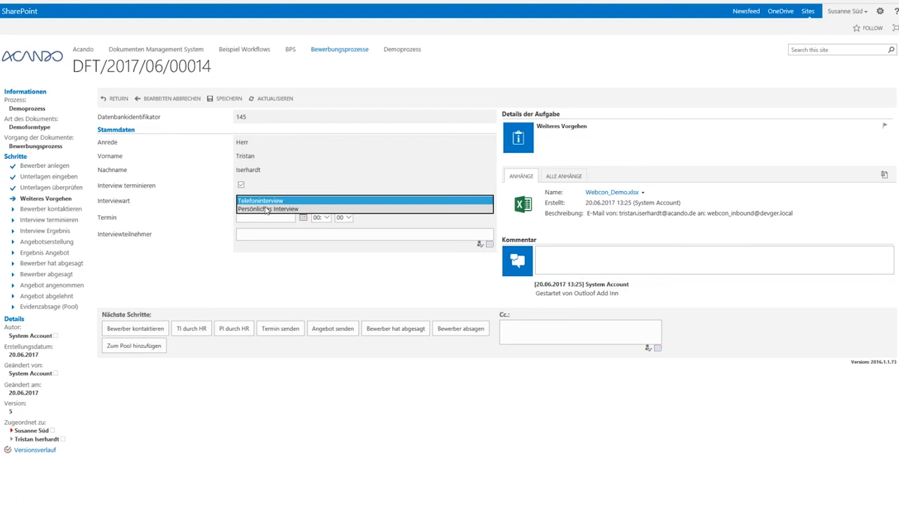
{"action": "left_click", "coordinate": [267, 208]}
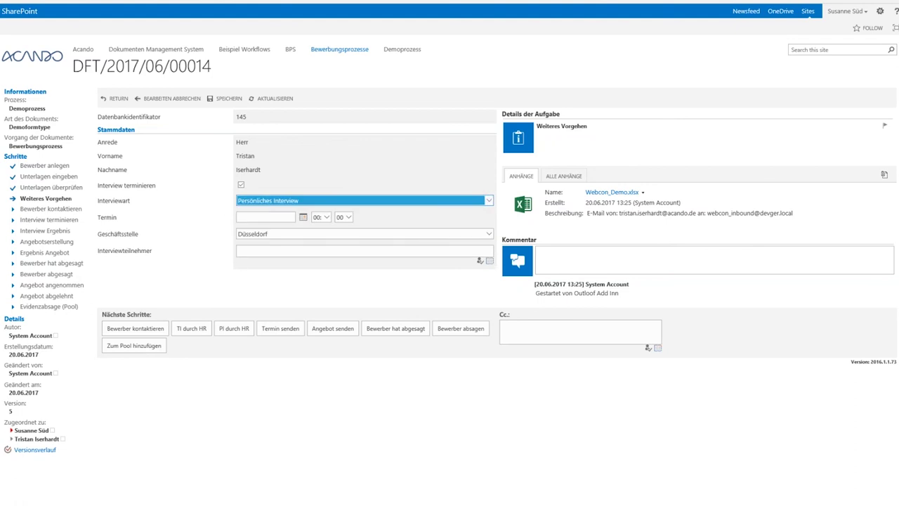
{"action": "left_click", "coordinate": [490, 236]}
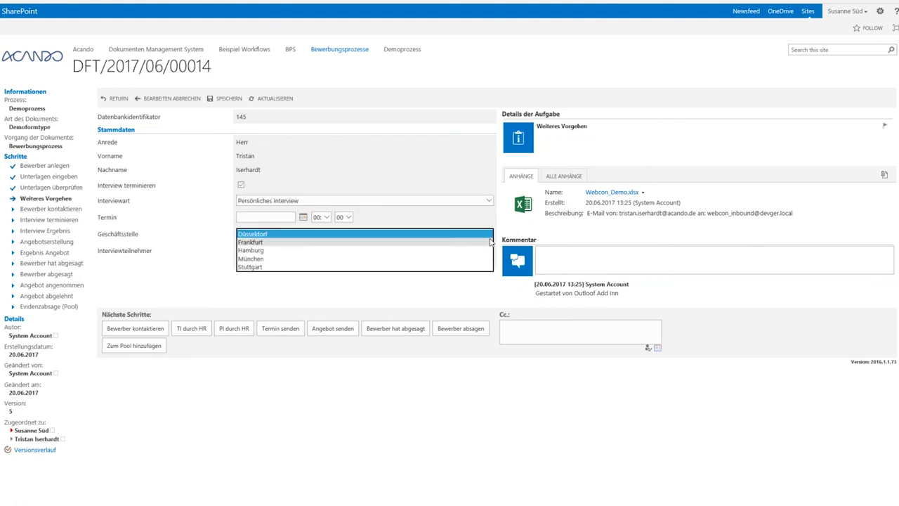
{"action": "left_click", "coordinate": [489, 242]}
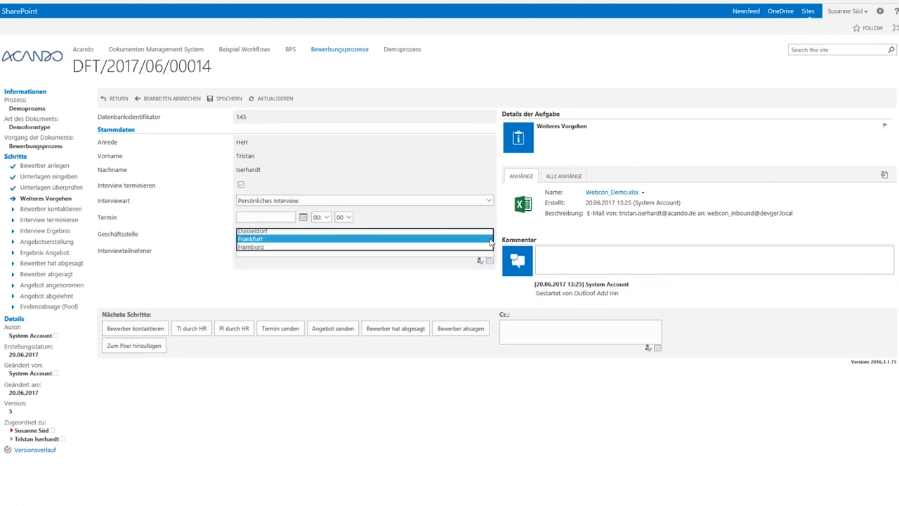
{"action": "left_click", "coordinate": [362, 204]}
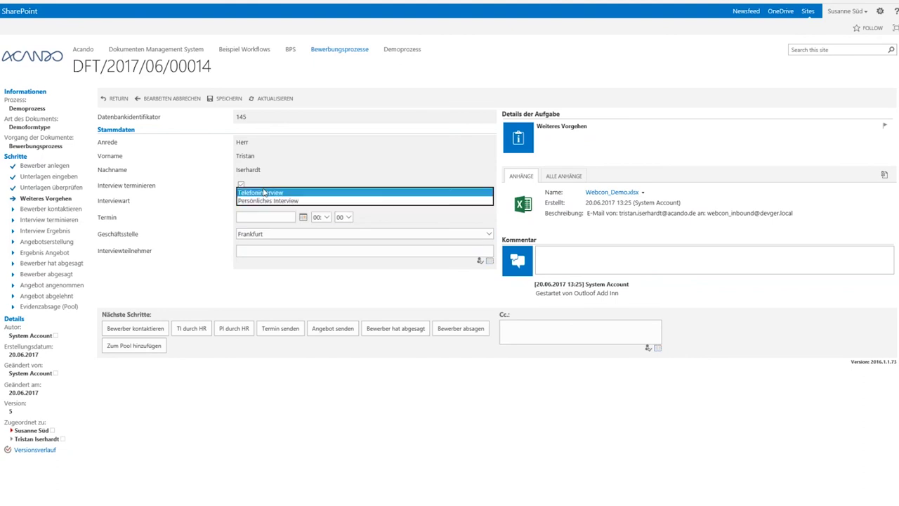
{"action": "left_click", "coordinate": [264, 192]}
Set the interview date to 21.06.2017 at 15:00.
{"action": "left_click", "coordinate": [255, 215]}
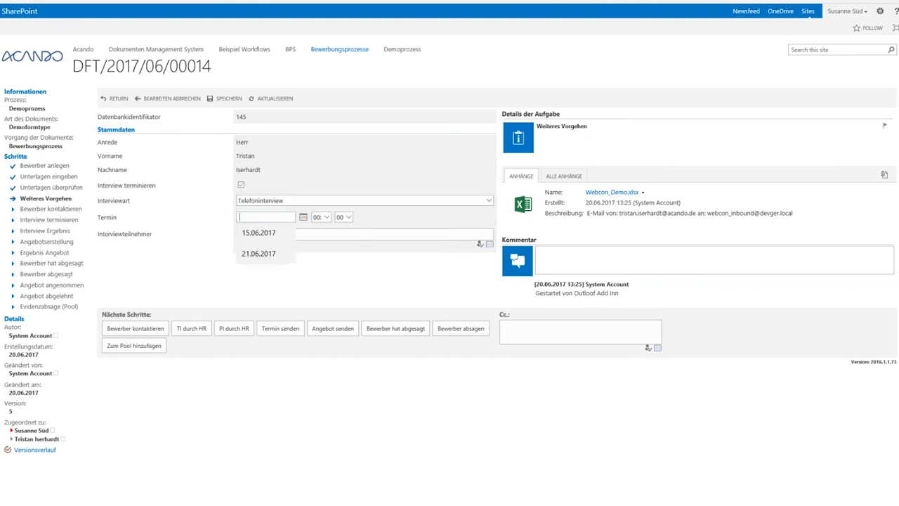
{"action": "left_click", "coordinate": [275, 253]}
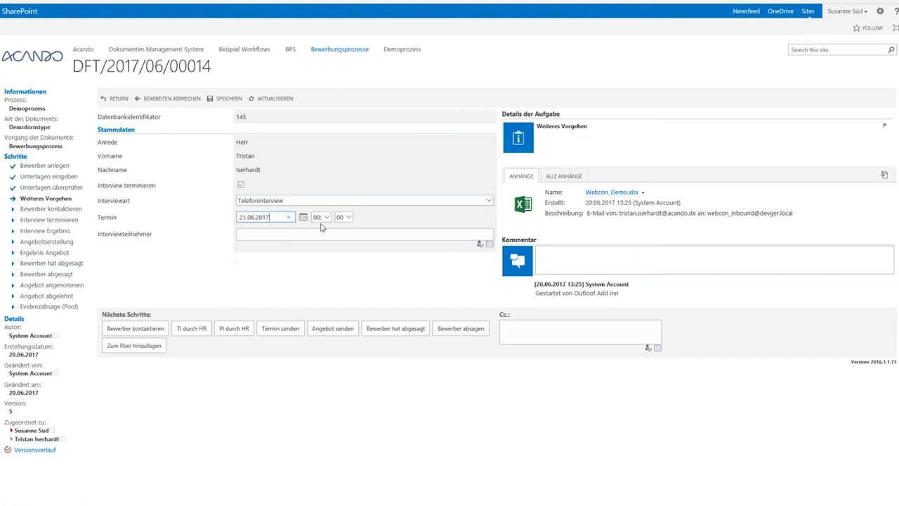
{"action": "left_click", "coordinate": [325, 218]}
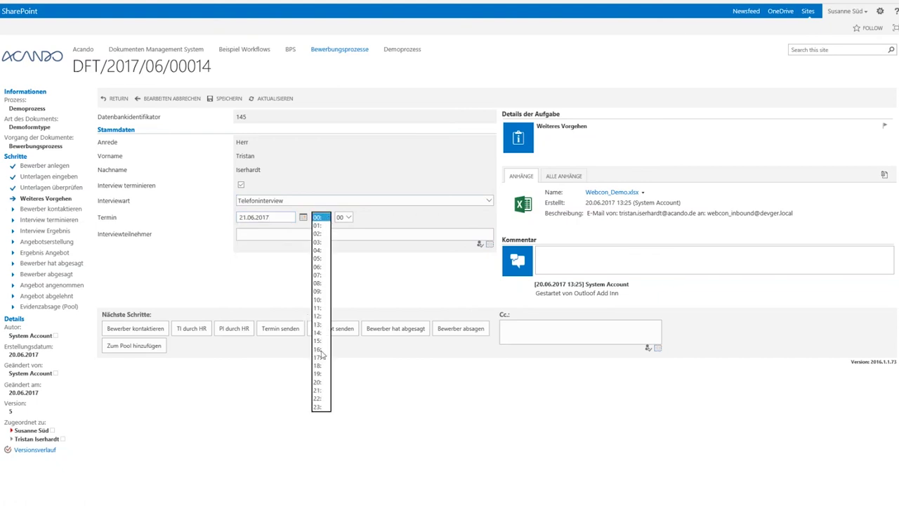
{"action": "left_click", "coordinate": [320, 341]}
Enter the two interview participants and resolve their names to users.
{"action": "left_click", "coordinate": [250, 238]}
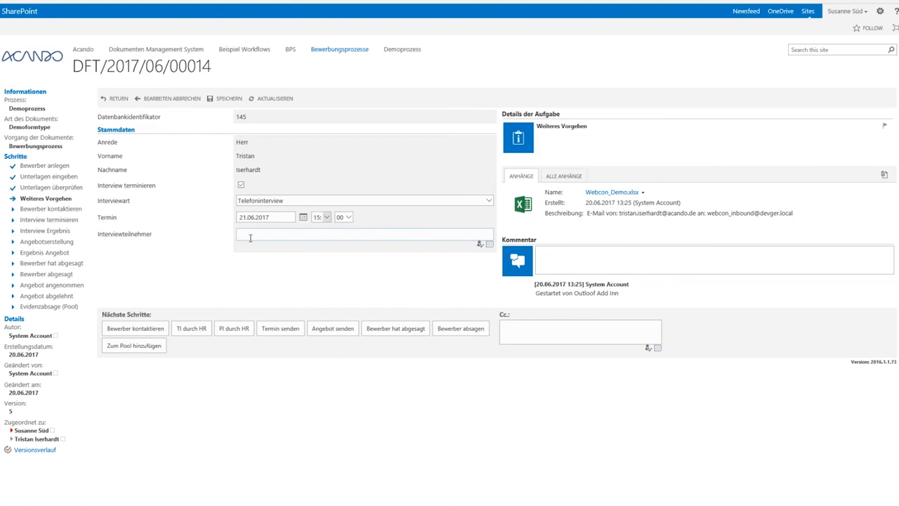
{"action": "type", "text": "Susanne Süd"}
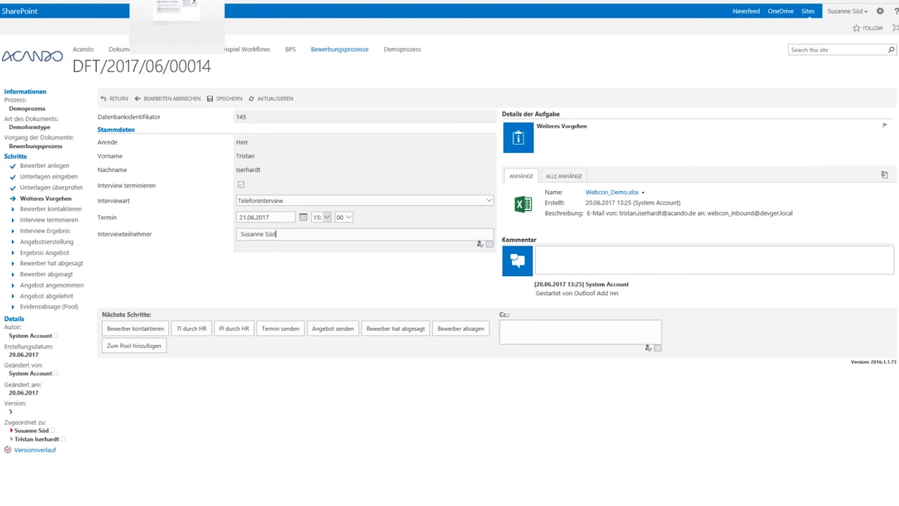
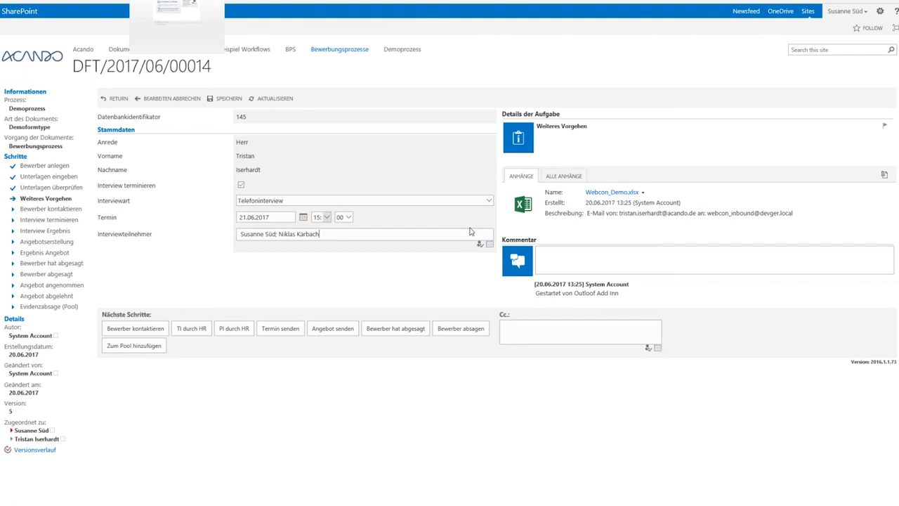
{"action": "key", "text": "ctrl+k"}
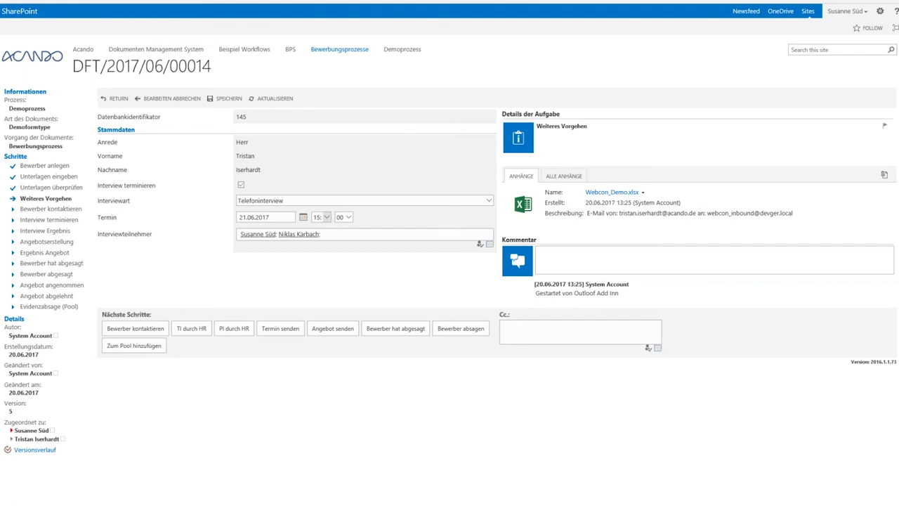
Send the interview appointment, then open DFT/2017/06/00014's Interview Ergebnis task.
{"action": "left_click", "coordinate": [280, 328]}
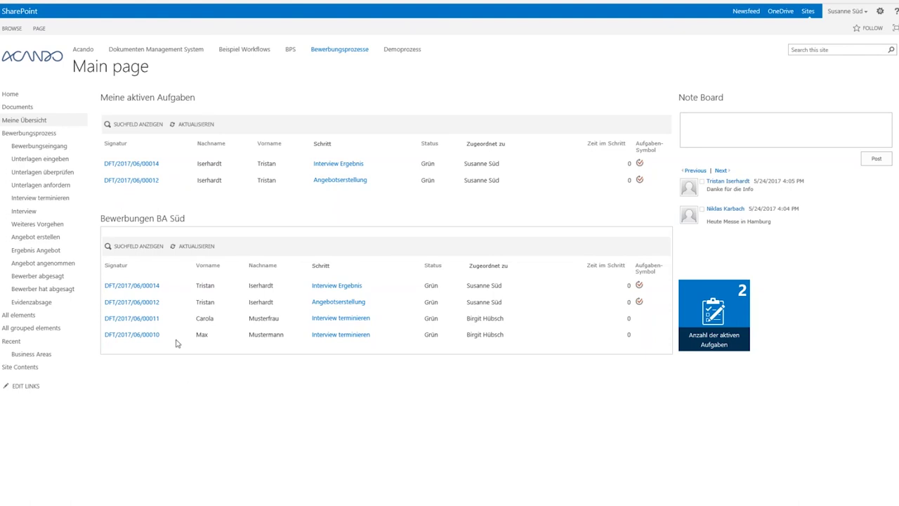
{"action": "left_click", "coordinate": [137, 163]}
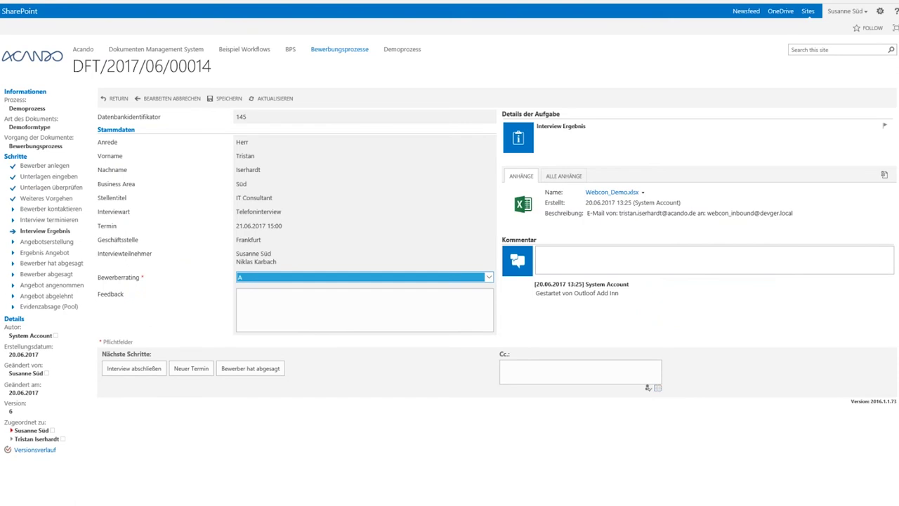
Keep rating A, enter feedback 'Bewerber war sehr gut', and complete the interview.
{"action": "left_click", "coordinate": [328, 277]}
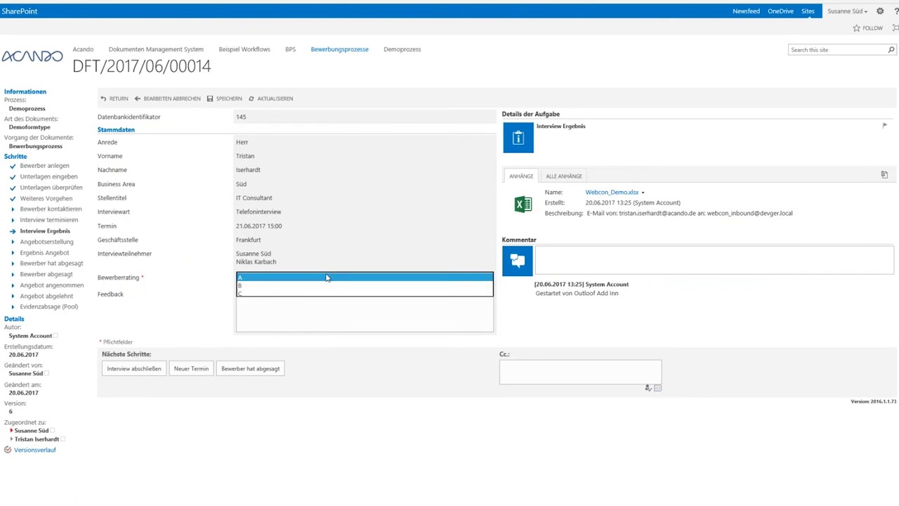
{"action": "left_click", "coordinate": [251, 279]}
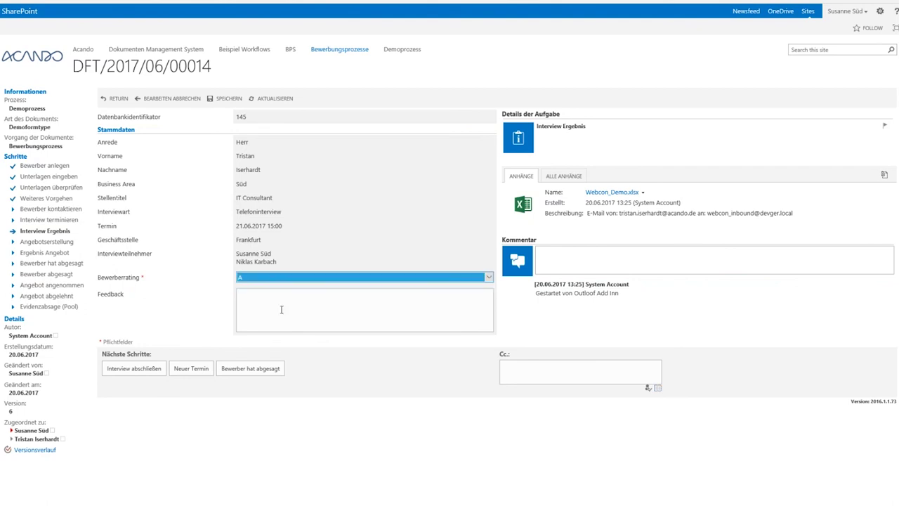
{"action": "left_click", "coordinate": [281, 309]}
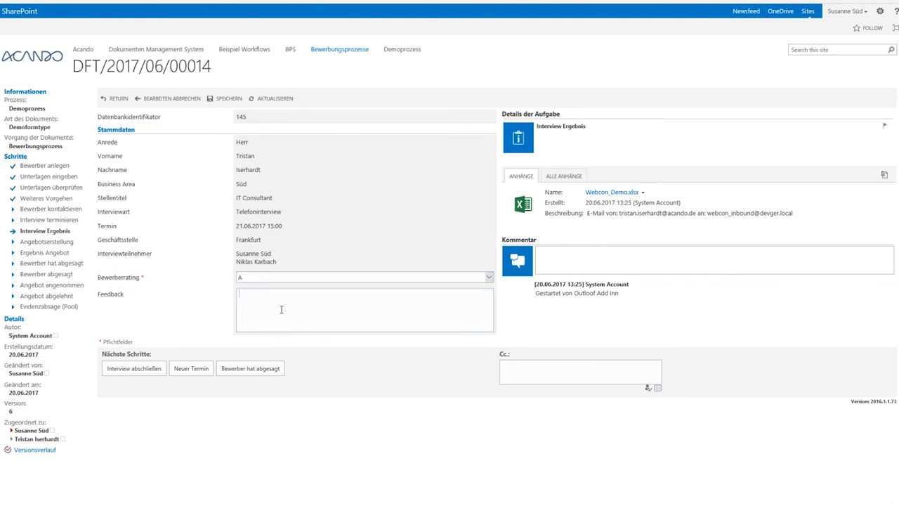
{"action": "type", "text": "Bewerber war sehr gut"}
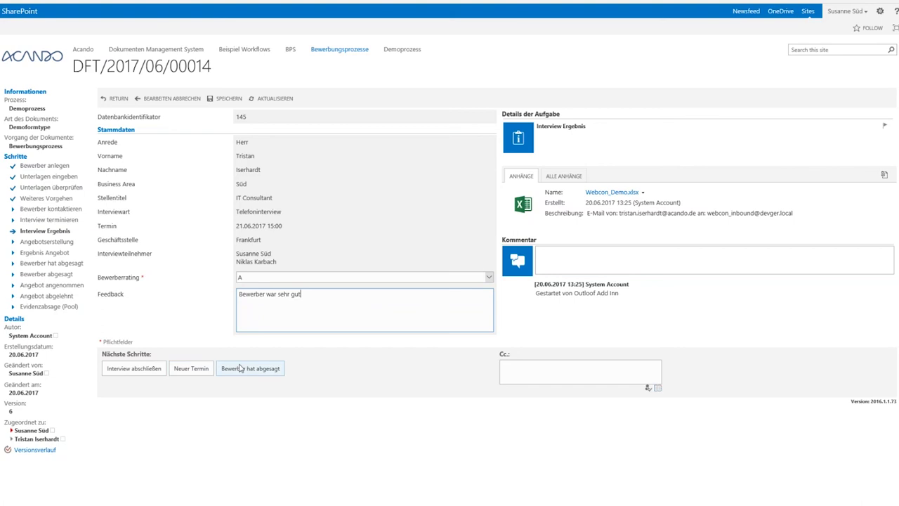
{"action": "left_click", "coordinate": [135, 377]}
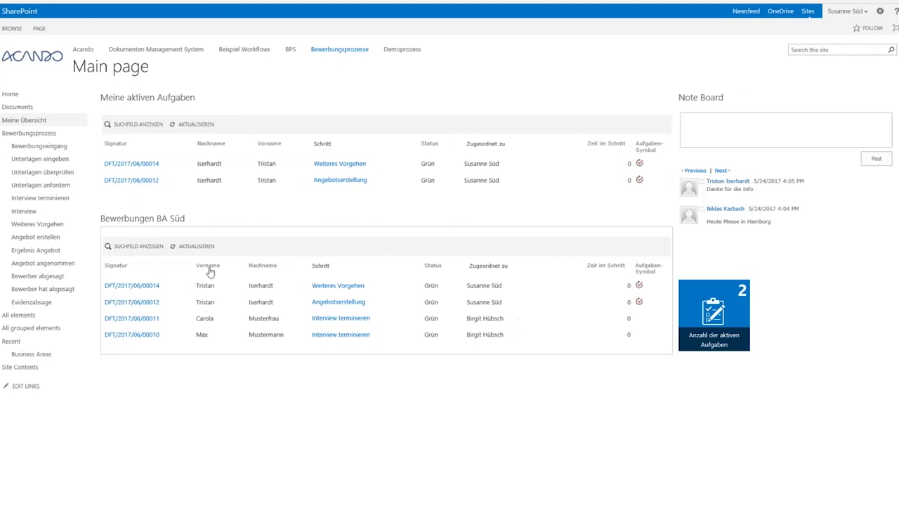
Reopen the DFT/2017/06/00014 form, then open the newest interview-invitation e-mail in Outlook.
{"action": "left_click", "coordinate": [131, 165]}
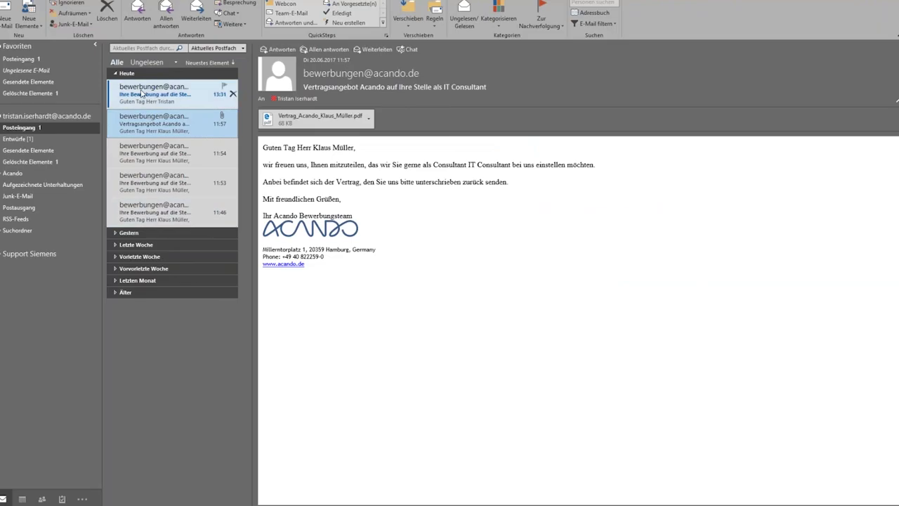
{"action": "left_click", "coordinate": [142, 92]}
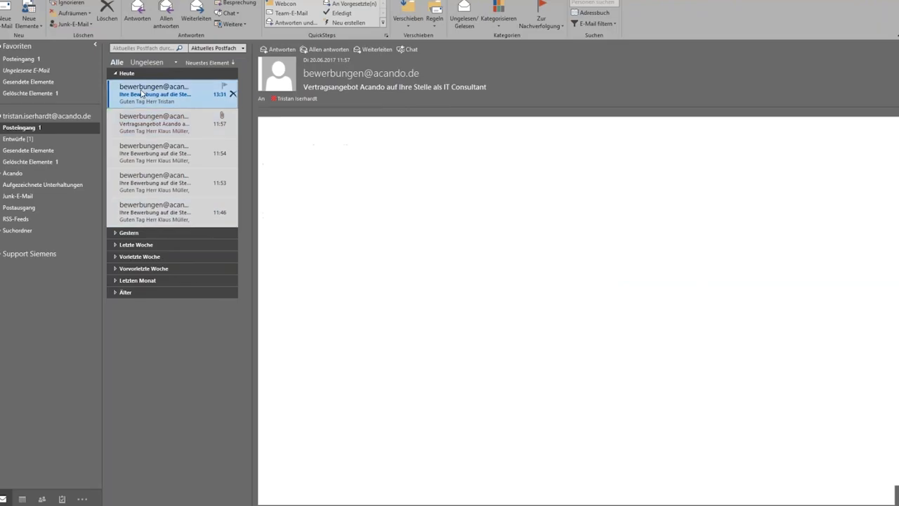
Download the invitation e-mail's blocked images and mark the newest message as read.
{"action": "right_click", "coordinate": [312, 257]}
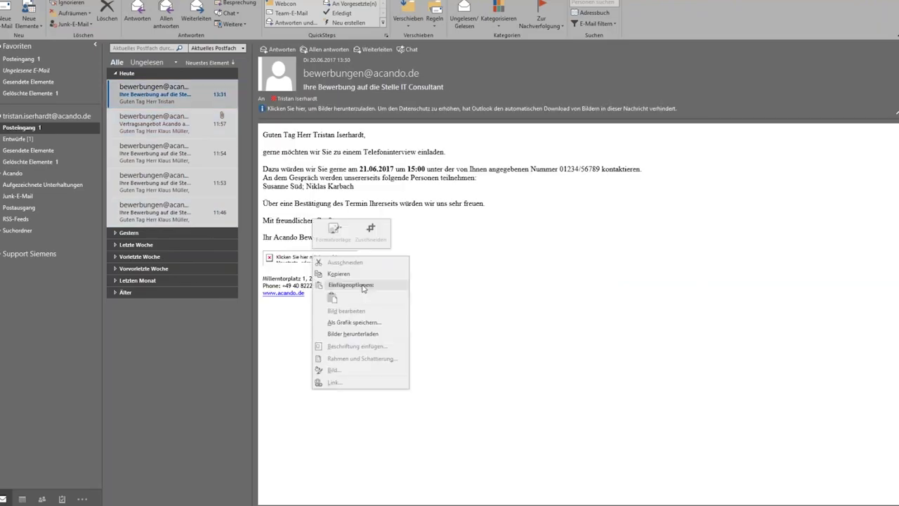
{"action": "left_click", "coordinate": [370, 335]}
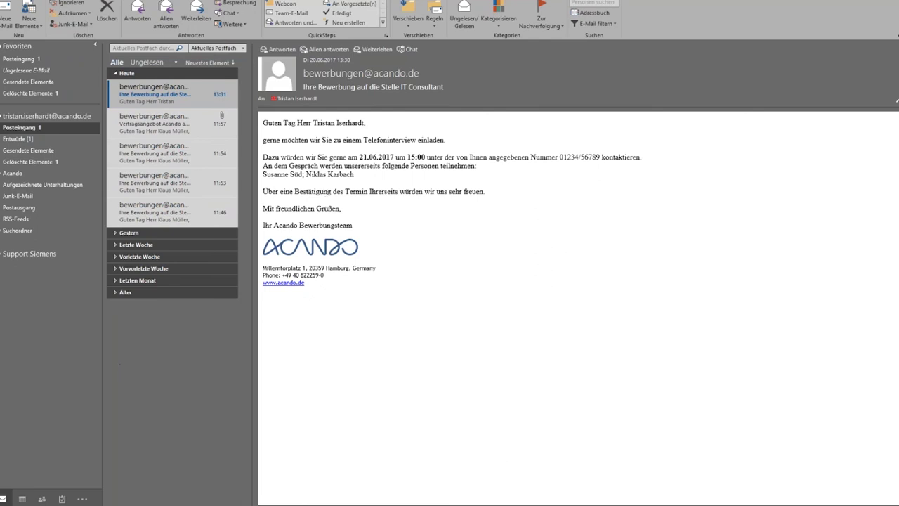
{"action": "left_click", "coordinate": [151, 93]}
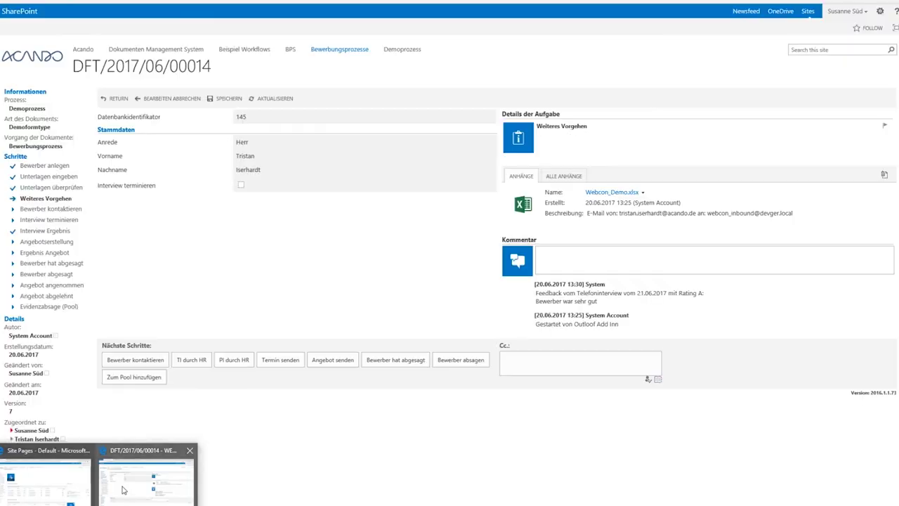
Back in the SharePoint form, choose Angebot senden to move the case to Angebotserstellung.
{"action": "left_click", "coordinate": [123, 489]}
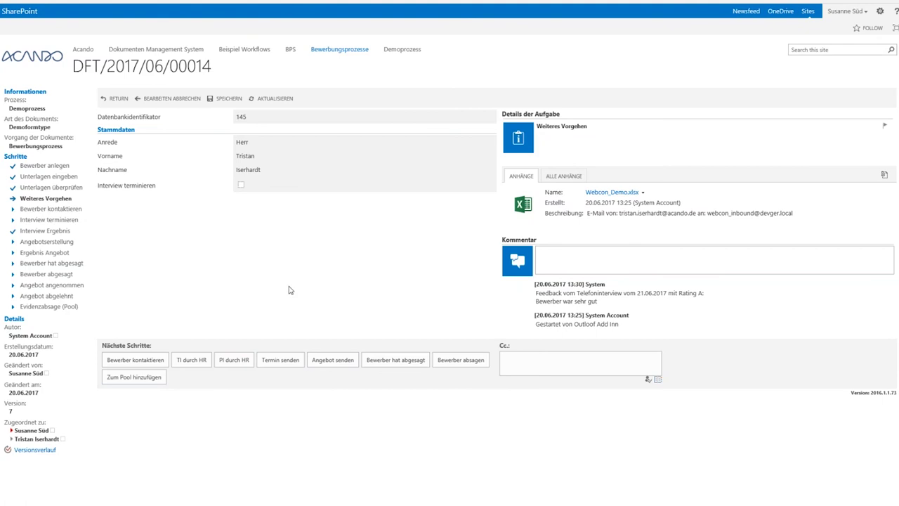
{"action": "left_click", "coordinate": [334, 365]}
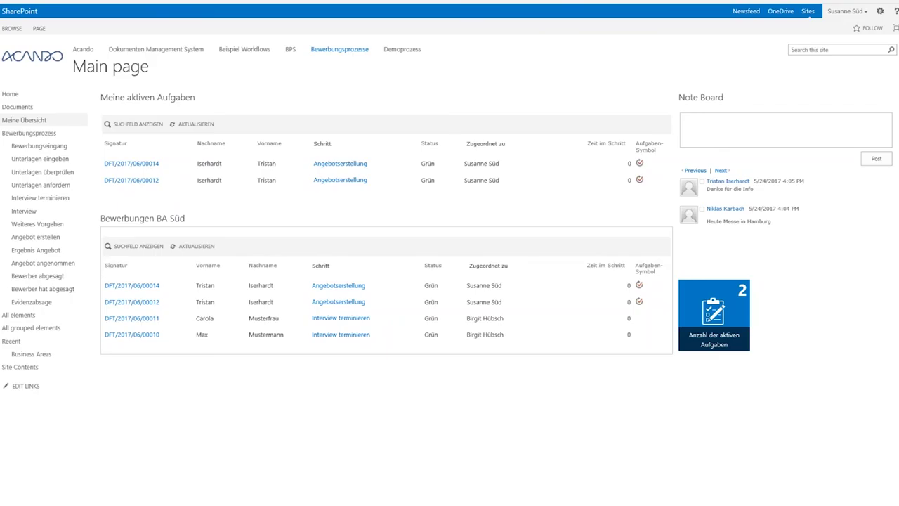
Open the DFT/2017/06/00014 offer form and choose IT Consultant, Consultant level and Stuttgart office.
{"action": "left_click", "coordinate": [132, 163]}
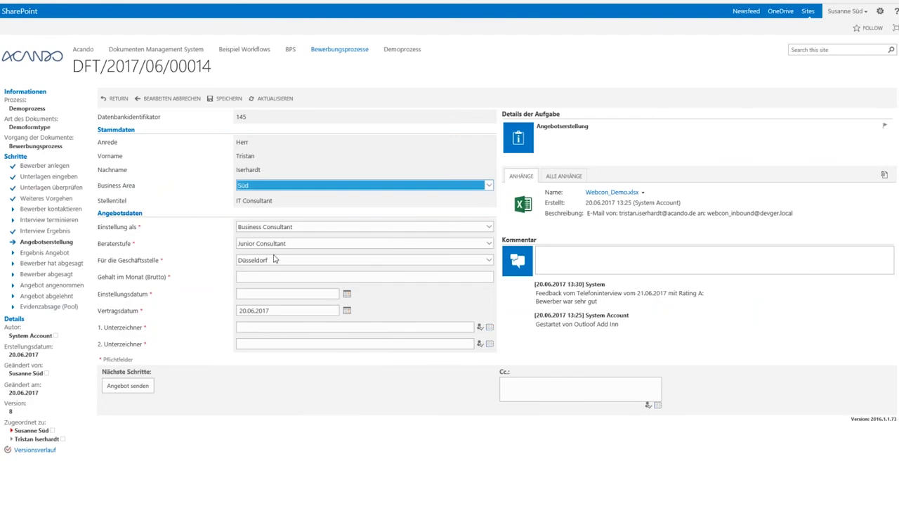
{"action": "left_click", "coordinate": [266, 229]}
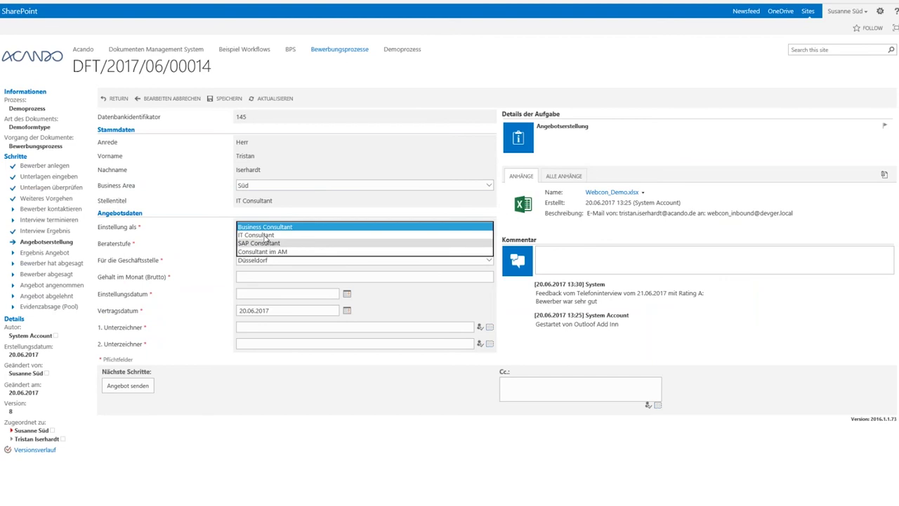
{"action": "left_click", "coordinate": [265, 235]}
{"action": "left_click", "coordinate": [266, 243]}
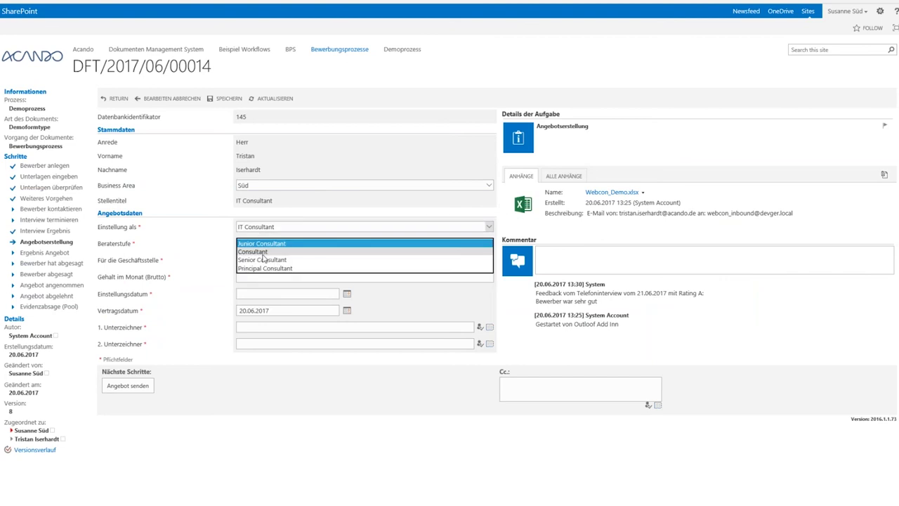
{"action": "left_click", "coordinate": [264, 253]}
{"action": "left_click", "coordinate": [262, 265]}
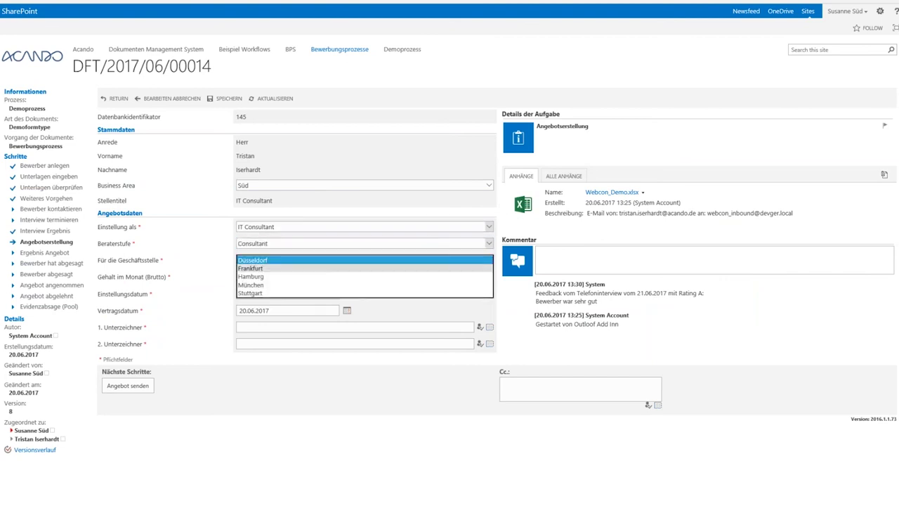
{"action": "left_click", "coordinate": [257, 293]}
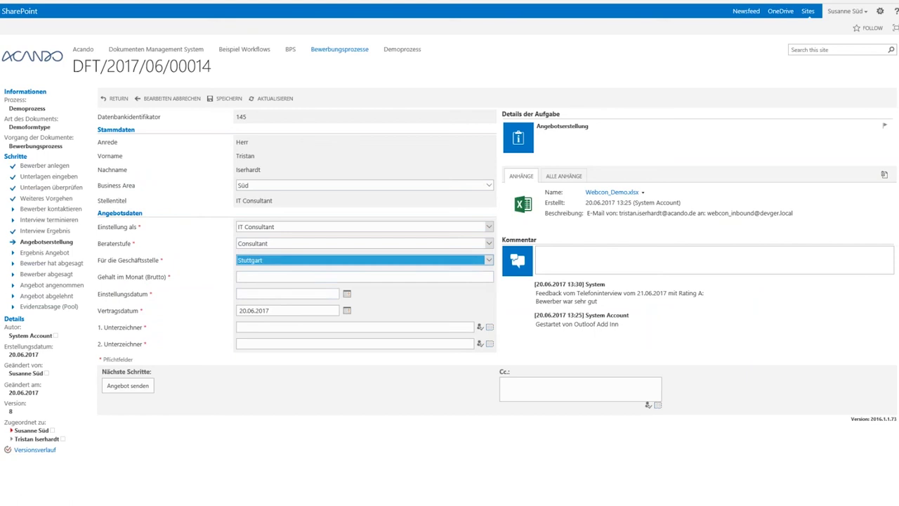
Enter a 5000 monthly gross salary and a hiring date of 01.08.2017.
{"action": "left_click", "coordinate": [257, 279]}
{"action": "type", "text": "5000"}
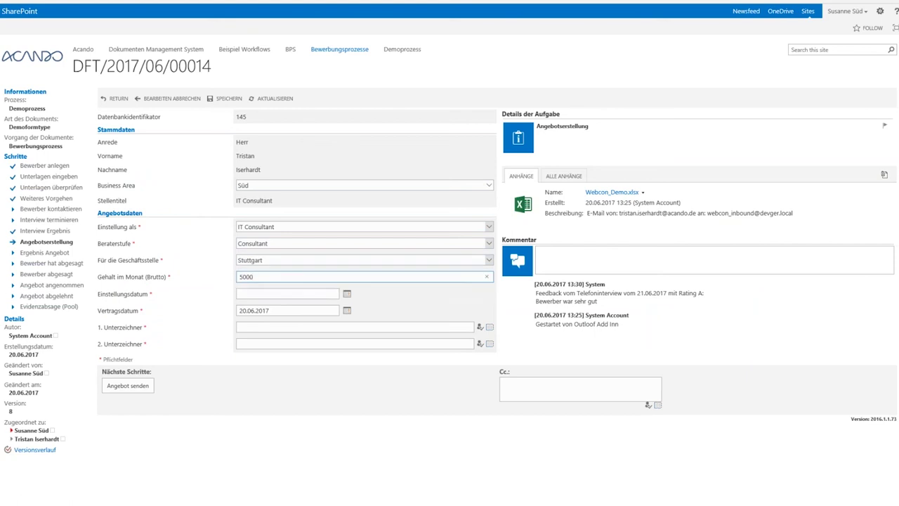
{"action": "key", "text": "Tab"}
{"action": "key", "text": "Down"}
{"action": "key", "text": "Return"}
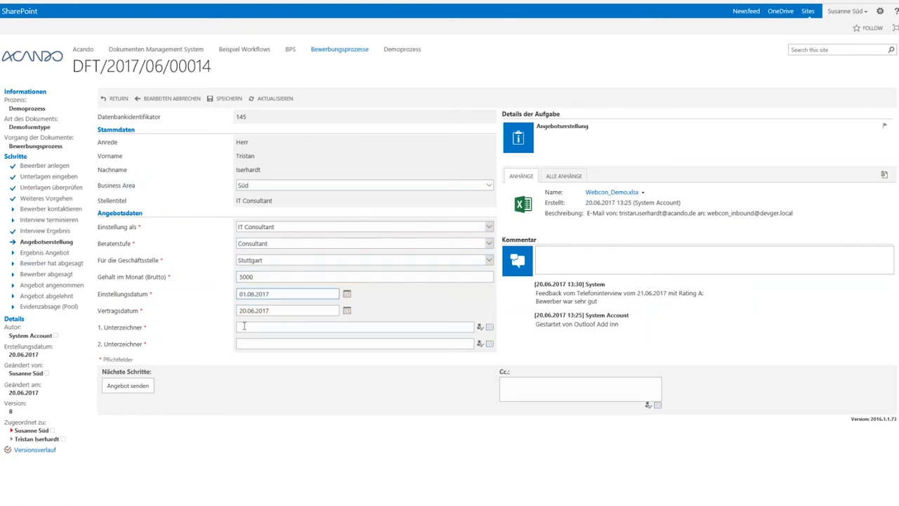
Enter both signatories' names and resolve each against the directory.
{"action": "left_click", "coordinate": [243, 326]}
{"action": "type", "text": "Susanne Süd"}
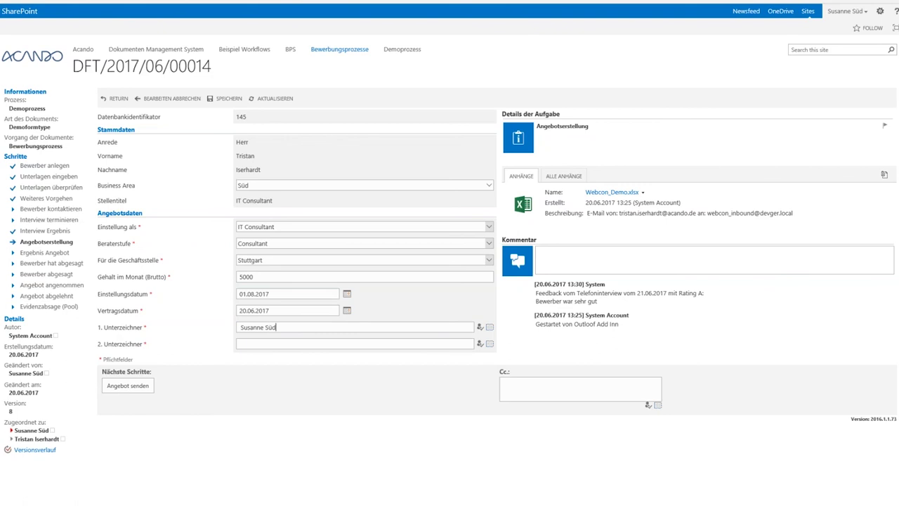
{"action": "left_click", "coordinate": [480, 328]}
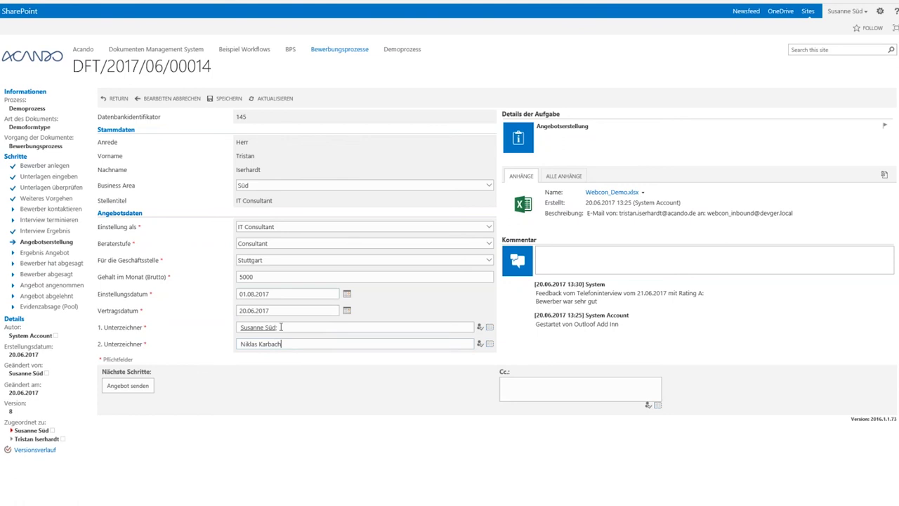
{"action": "left_click", "coordinate": [480, 343]}
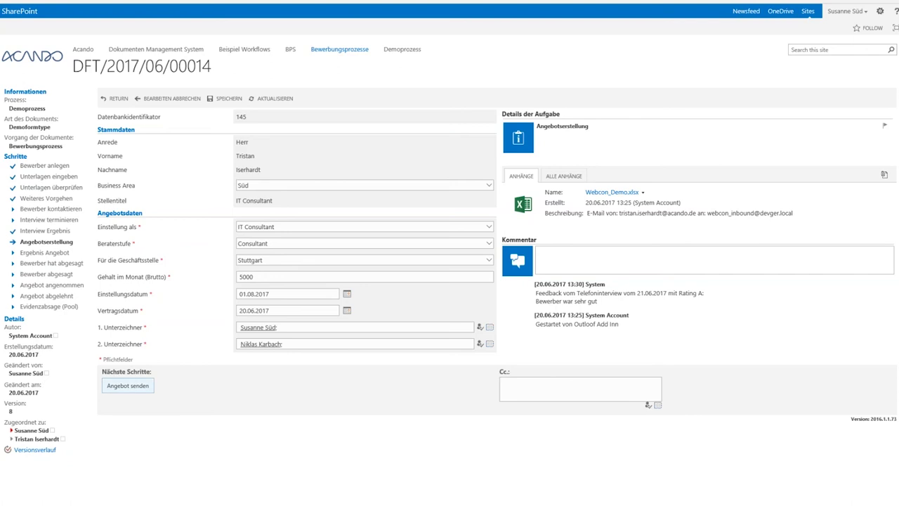
Send the offer, reopen DFT/2017/06/00014 and show the contract PDF attachment's file options.
{"action": "left_click", "coordinate": [127, 386]}
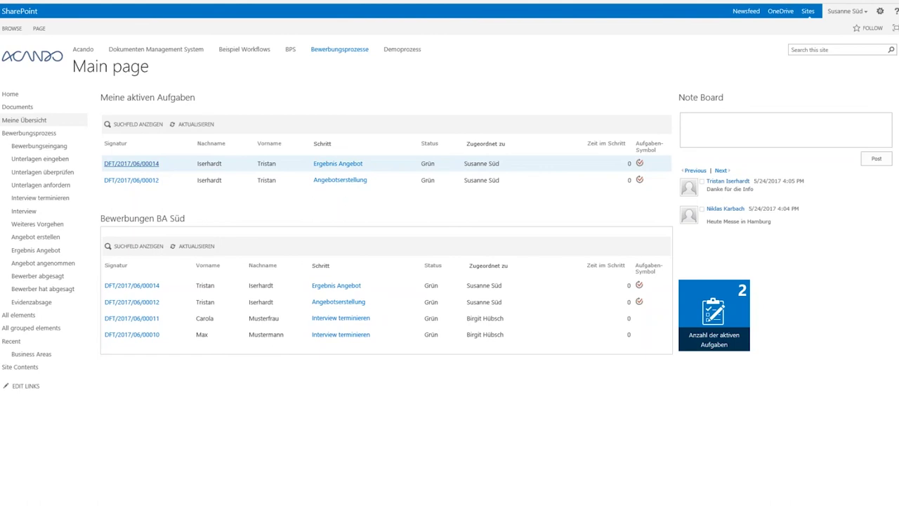
{"action": "left_click", "coordinate": [132, 162]}
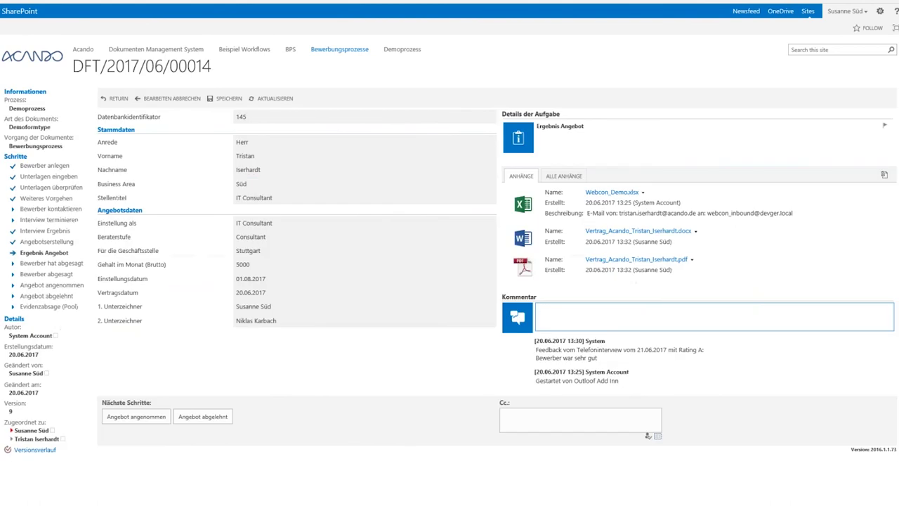
{"action": "left_click", "coordinate": [690, 261]}
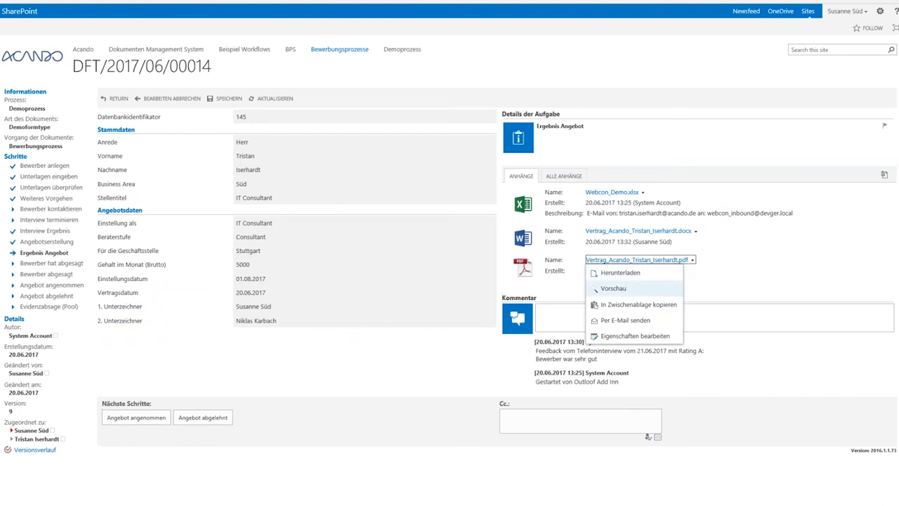
Preview the generated contract PDF, checking the job title in clause 1.1 and the signatures.
{"action": "left_click", "coordinate": [618, 288]}
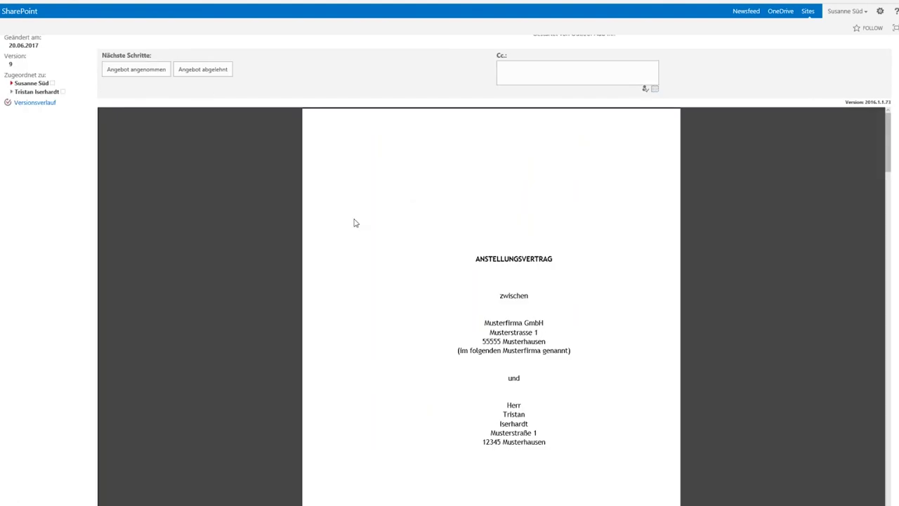
{"action": "scroll", "coordinate": [354, 223], "scroll_direction": "down", "scroll_amount": 3}
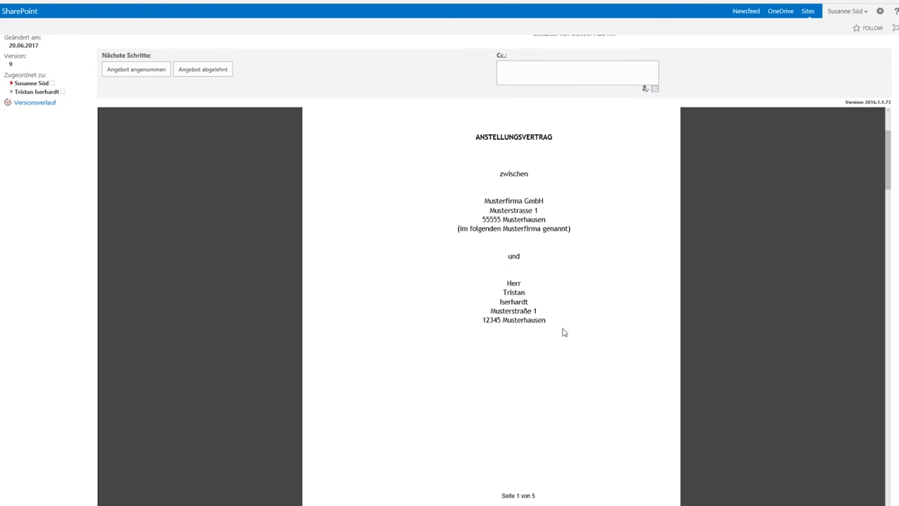
{"action": "scroll", "coordinate": [566, 331], "scroll_direction": "down", "scroll_amount": 3}
{"action": "scroll", "coordinate": [567, 331], "scroll_direction": "down", "scroll_amount": 8}
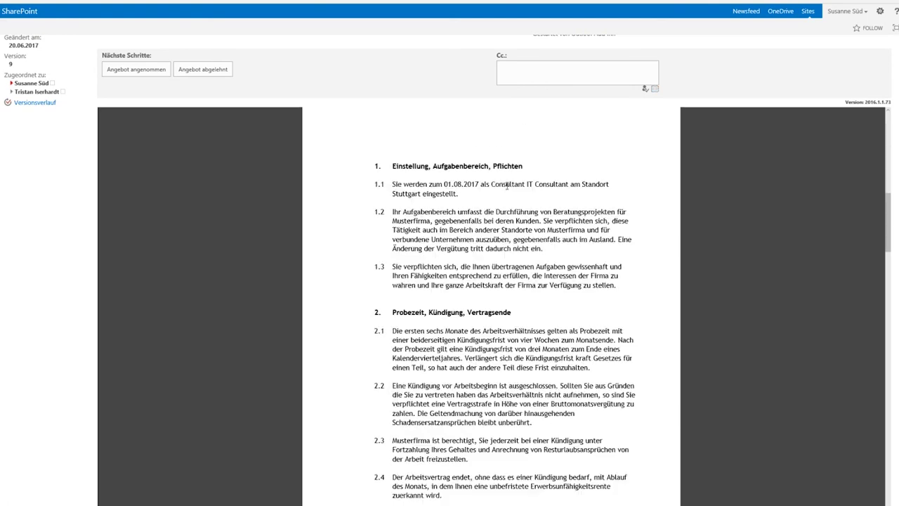
{"action": "left_click_drag", "start_coordinate": [503, 184], "coordinate": [571, 184]}
{"action": "left_click", "coordinate": [571, 184]}
{"action": "scroll", "coordinate": [522, 327], "scroll_direction": "down", "scroll_amount": 20}
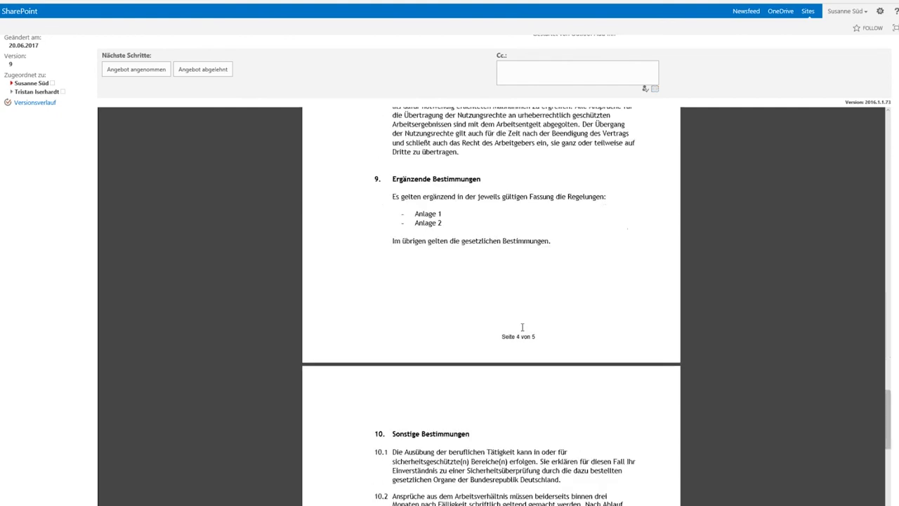
{"action": "scroll", "coordinate": [521, 327], "scroll_direction": "down", "scroll_amount": 10}
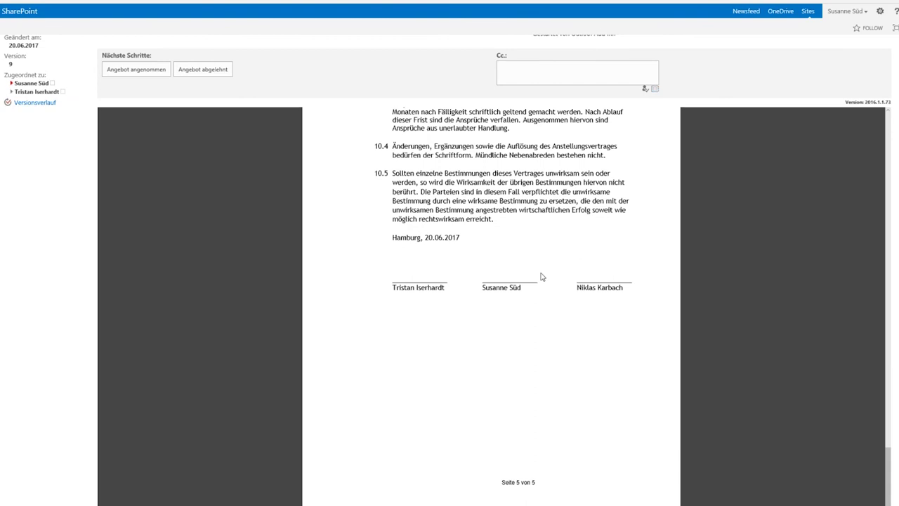
{"action": "scroll", "coordinate": [541, 277], "scroll_direction": "up", "scroll_amount": 20}
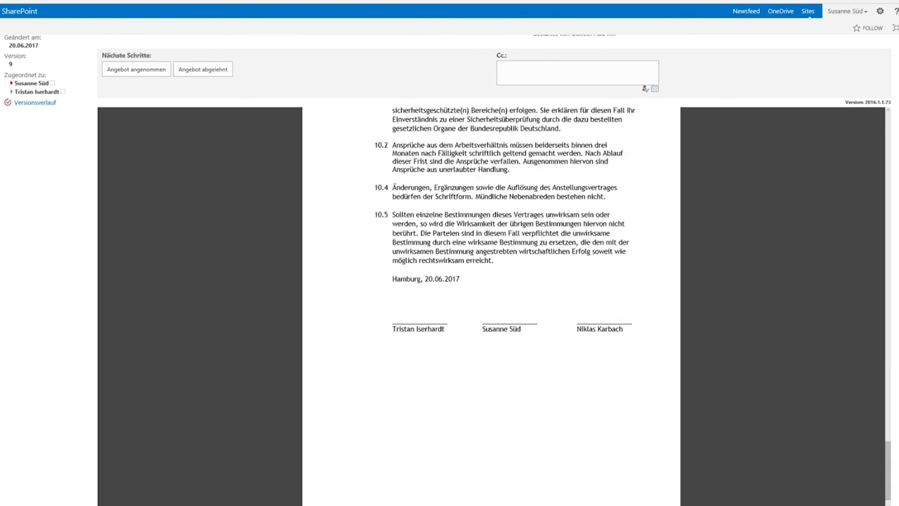
{"action": "scroll", "coordinate": [751, 166], "scroll_direction": "up", "scroll_amount": 15}
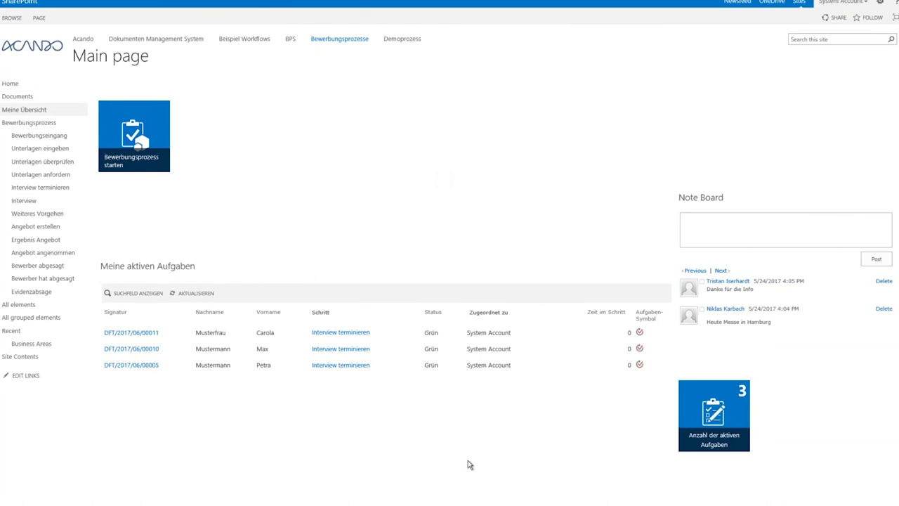
Switch to Designer Studio and show the Angebotsdaten field group's settings in Demoprozess.
{"action": "mouse_move", "coordinate": [658, 503]}
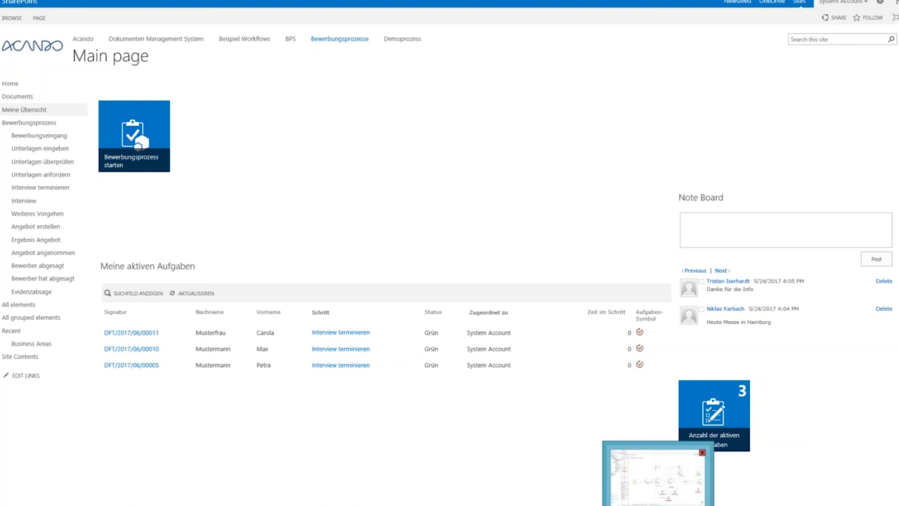
{"action": "left_click", "coordinate": [659, 475]}
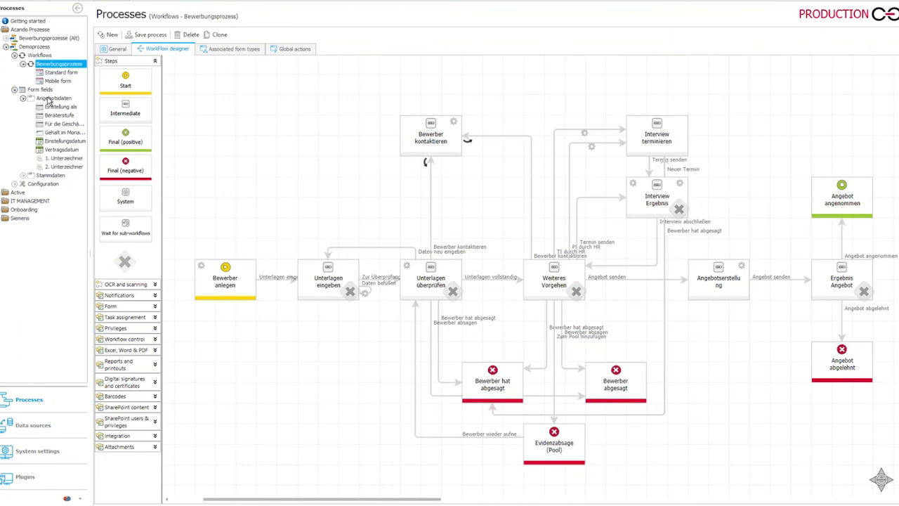
{"action": "left_click", "coordinate": [48, 99]}
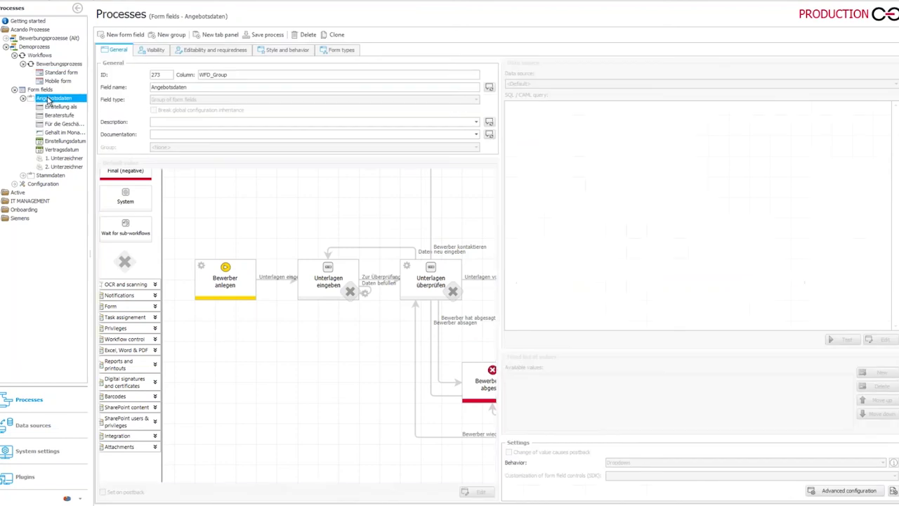
Add a Bonus text field to Angebotsdaten, enable it on Angebotserstellung, and save the process.
{"action": "left_click", "coordinate": [118, 36]}
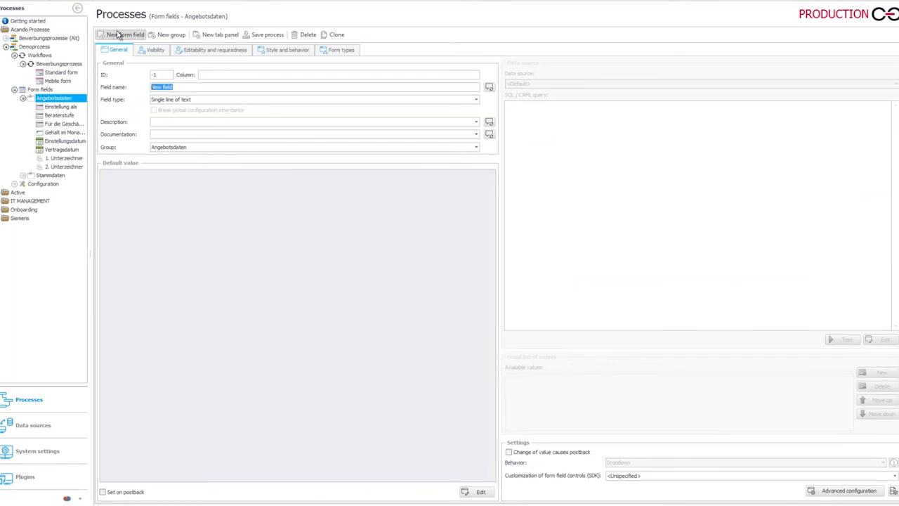
{"action": "type", "text": "Bonus"}
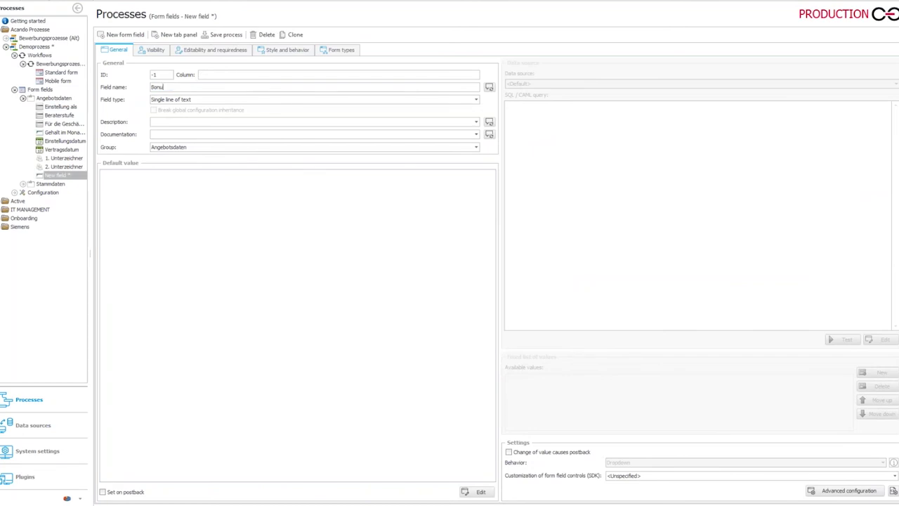
{"action": "left_click", "coordinate": [58, 74]}
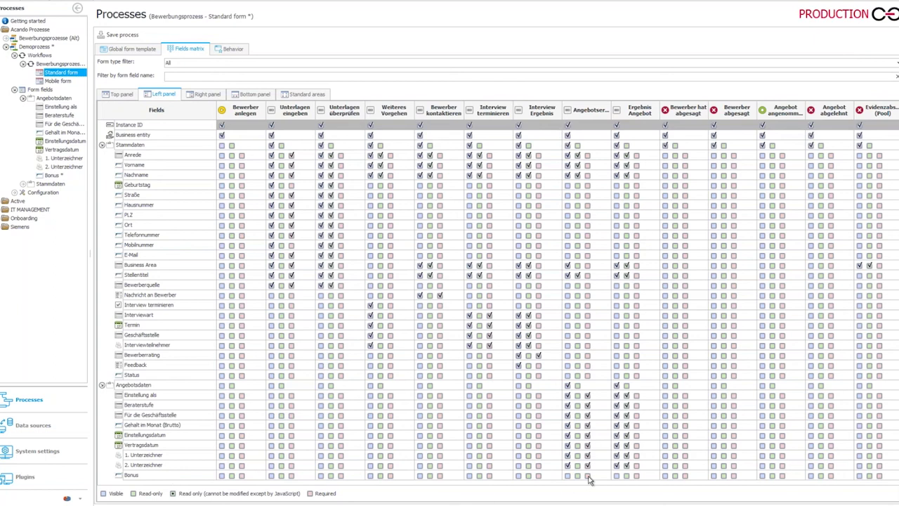
{"action": "left_click", "coordinate": [588, 477]}
{"action": "left_click", "coordinate": [590, 477]}
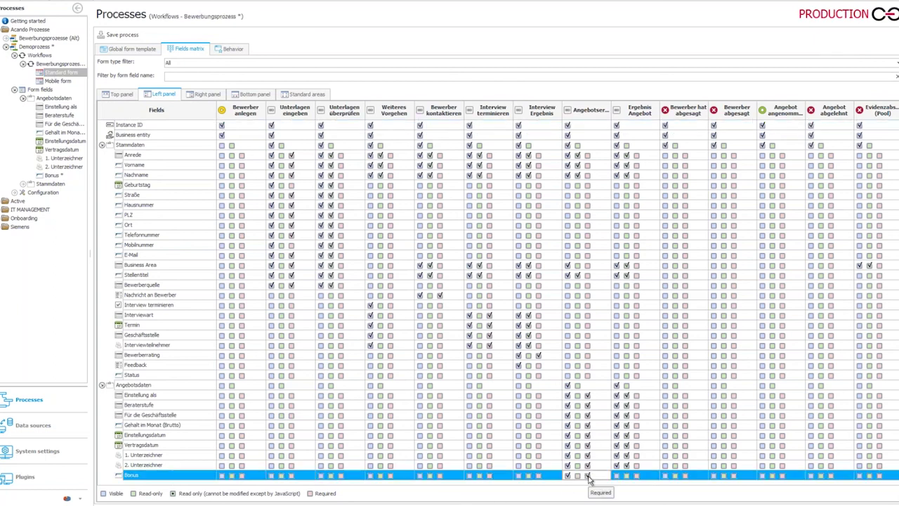
{"action": "left_click", "coordinate": [117, 36]}
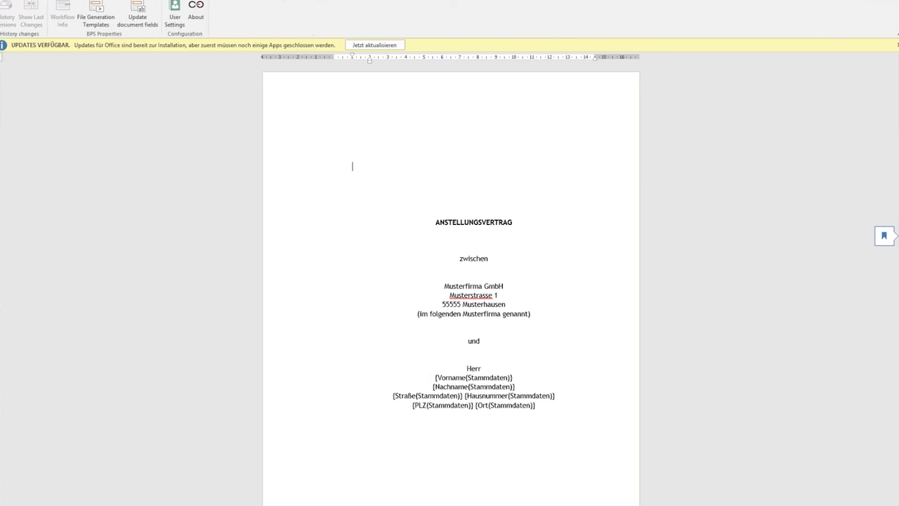
Show Demoprozess fields in Word's Templates pane, expand Angebotsdaten to Bonus, and scroll to section 3.
{"action": "left_click", "coordinate": [95, 11]}
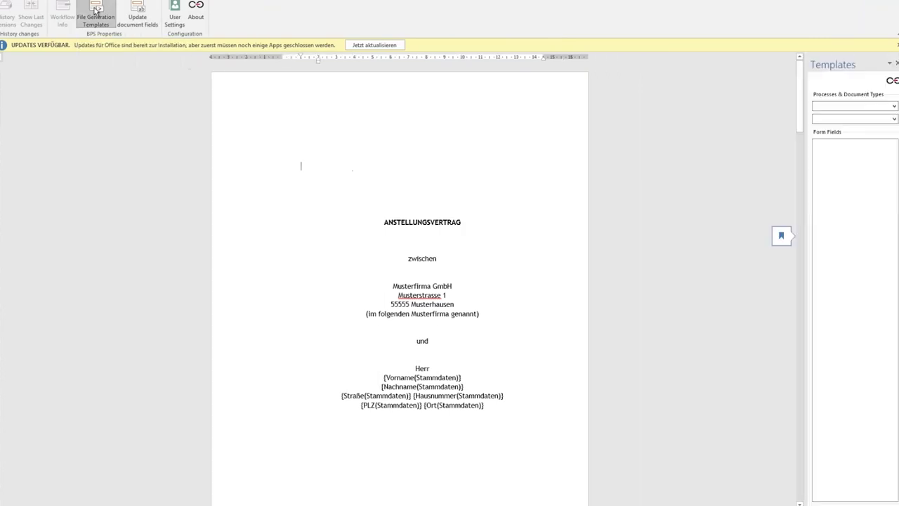
{"action": "left_click", "coordinate": [894, 106]}
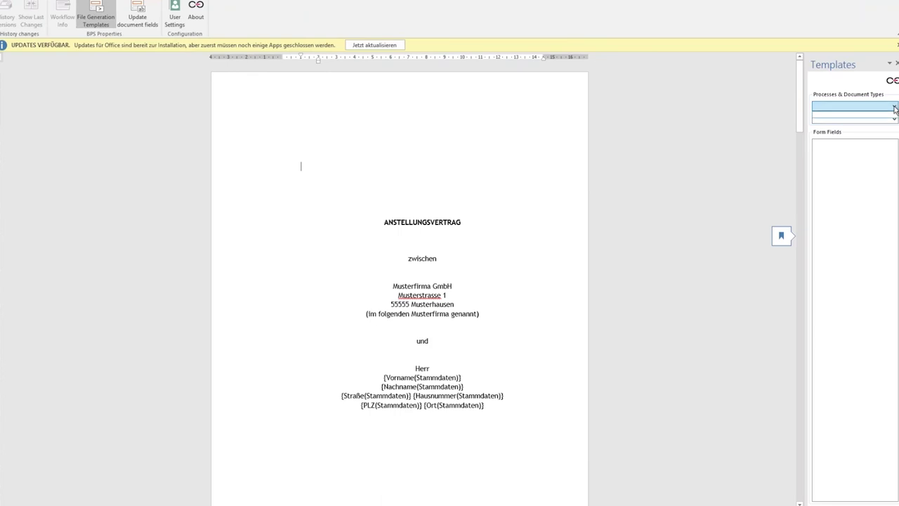
{"action": "left_click", "coordinate": [893, 106]}
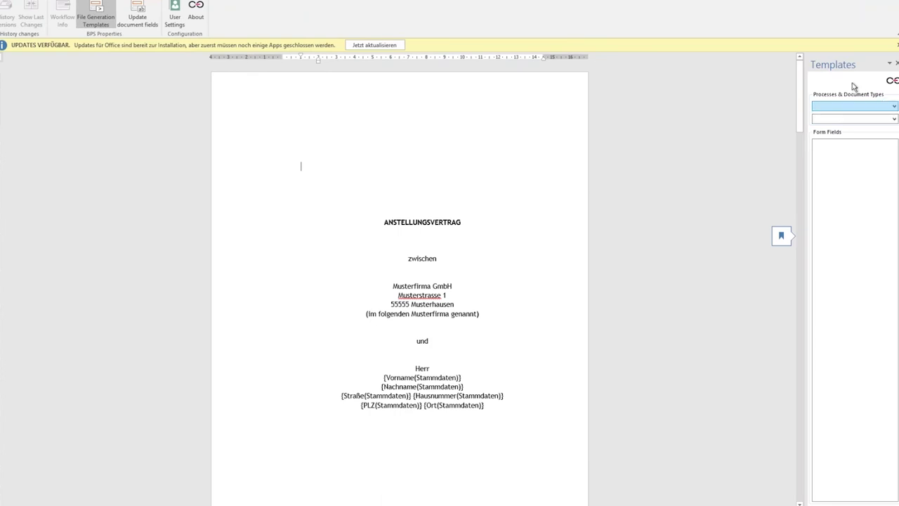
{"action": "left_click", "coordinate": [893, 107]}
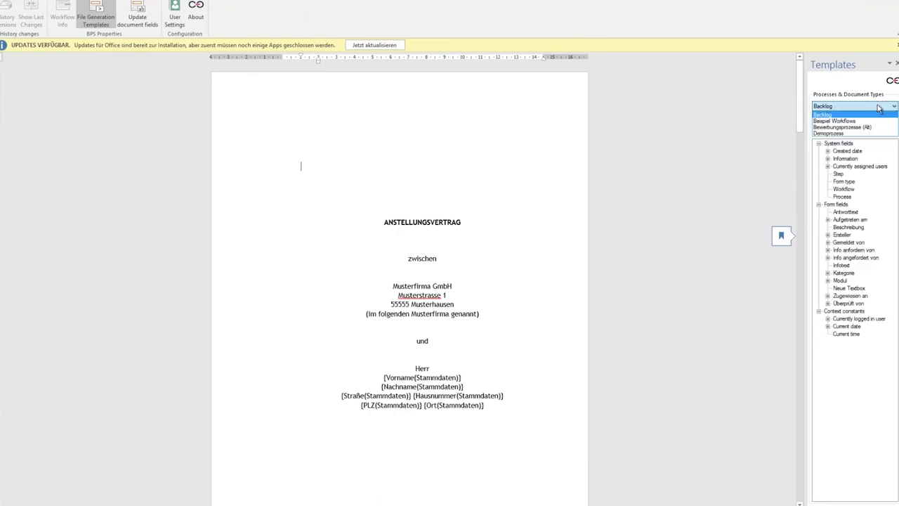
{"action": "left_click", "coordinate": [835, 133]}
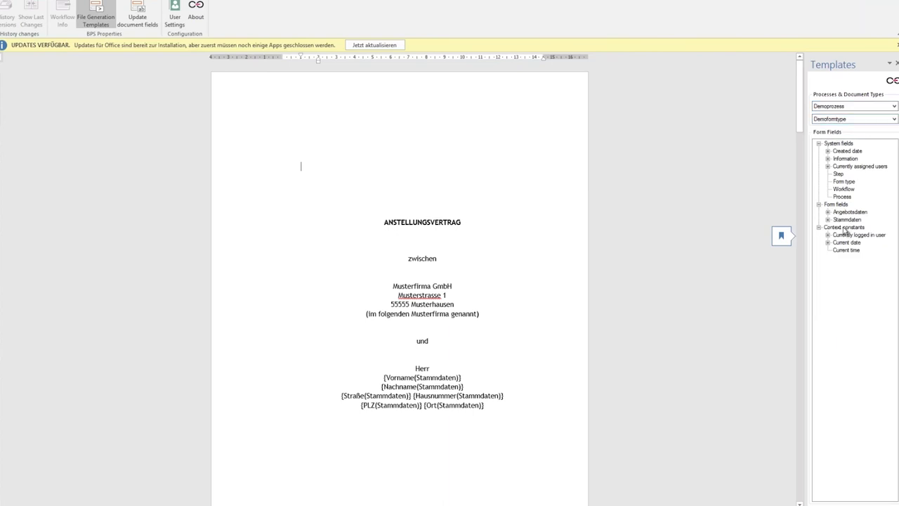
{"action": "left_click", "coordinate": [827, 213]}
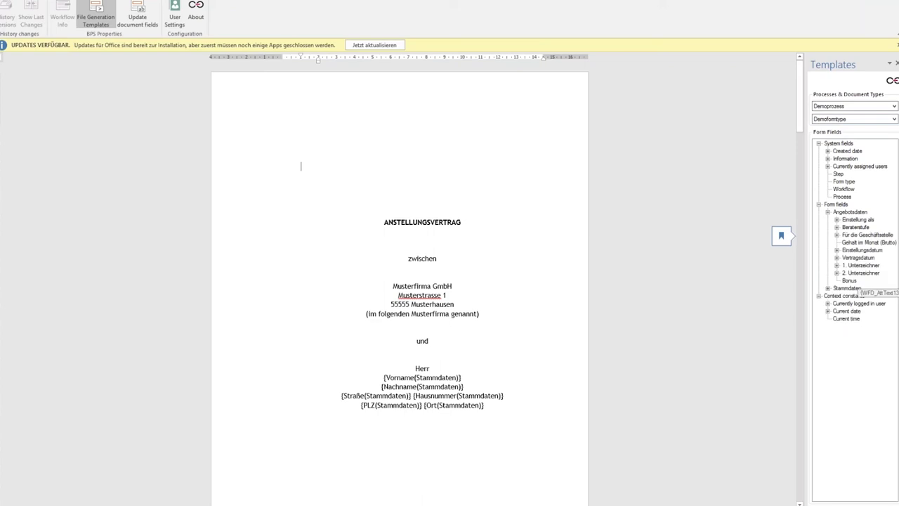
{"action": "scroll", "coordinate": [422, 281], "scroll_direction": "down", "scroll_amount": 3}
{"action": "scroll", "coordinate": [401, 281], "scroll_direction": "down", "scroll_amount": 13}
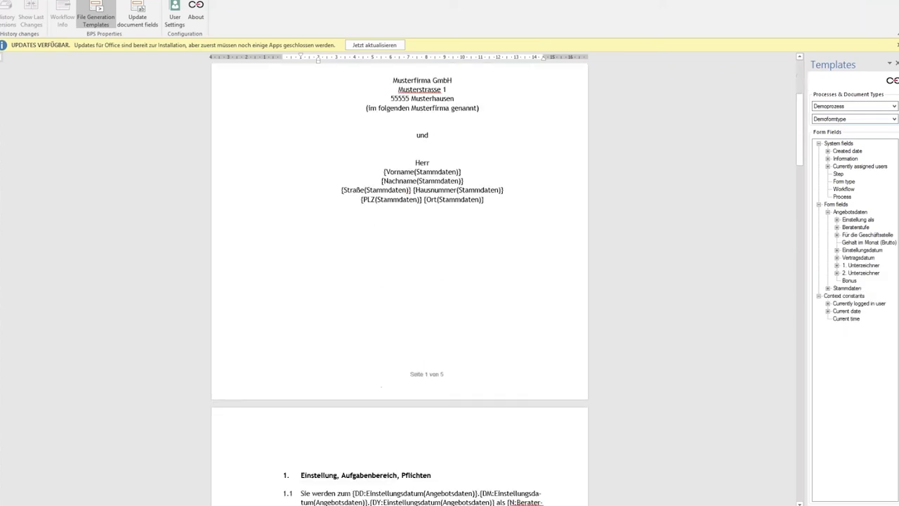
{"action": "scroll", "coordinate": [400, 281], "scroll_direction": "down", "scroll_amount": 16}
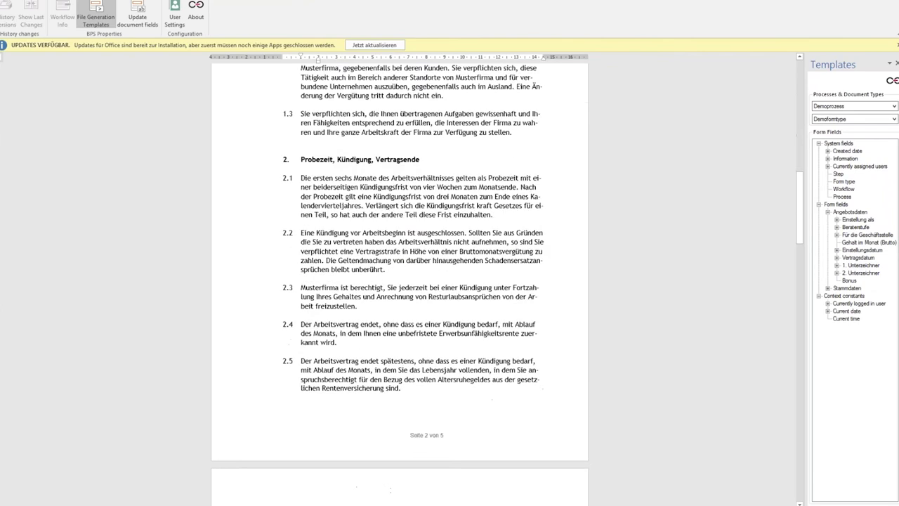
{"action": "scroll", "coordinate": [508, 285], "scroll_direction": "down", "scroll_amount": 1}
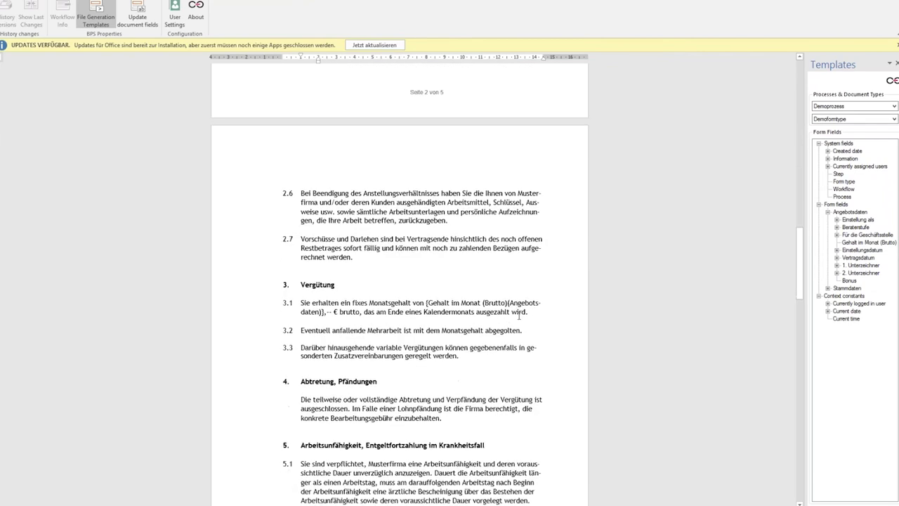
Insert clause 3.2 'Der Bonus ist {Bonus(Angebotsdaten)} €.' after the salary clause 3.1.
{"action": "left_click", "coordinate": [547, 326]}
{"action": "key", "text": "Return"}
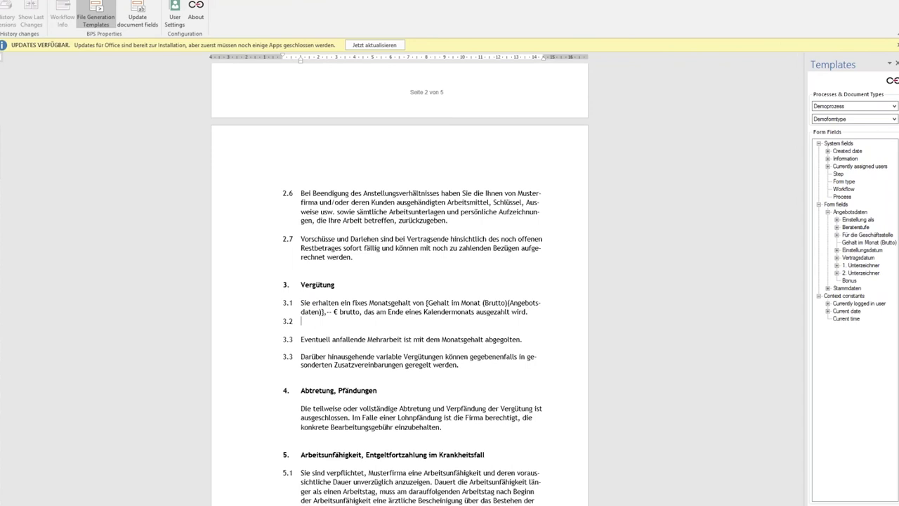
{"action": "type", "text": "Der Bonus ist"}
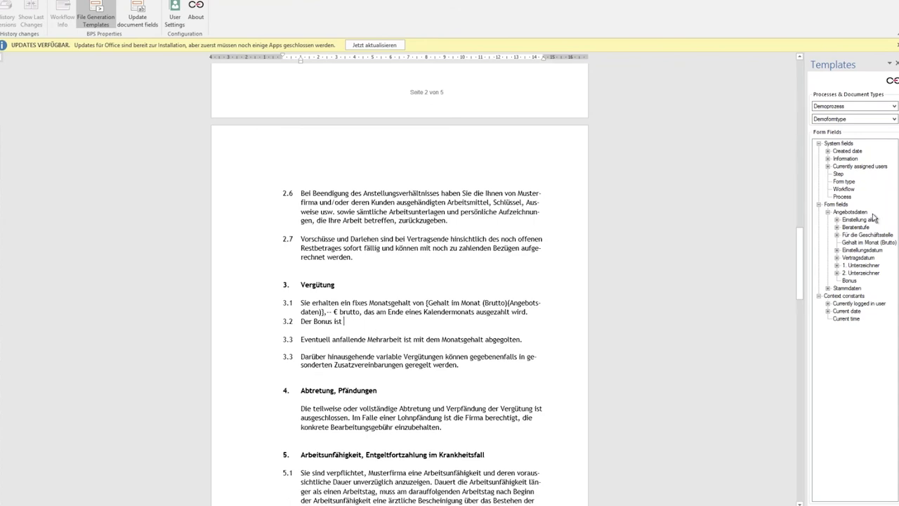
{"action": "left_click", "coordinate": [851, 281]}
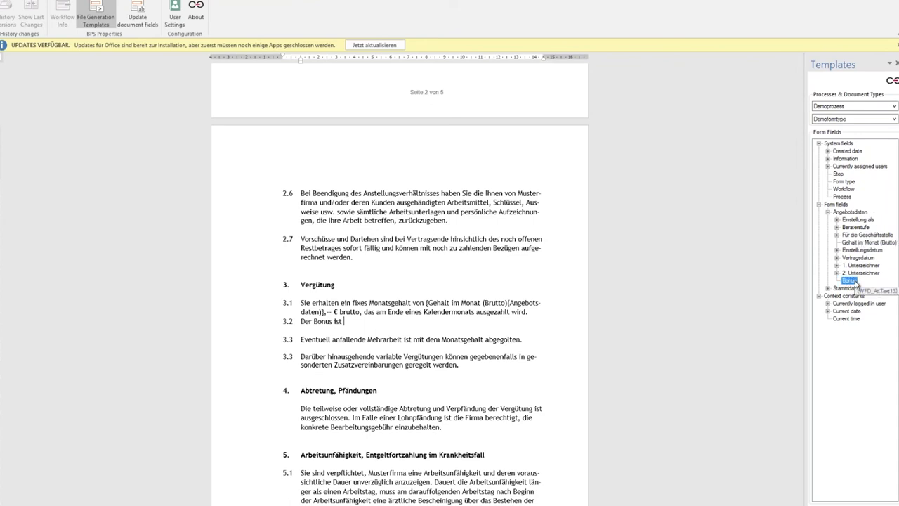
{"action": "left_click_drag", "start_coordinate": [855, 282], "coordinate": [345, 323]}
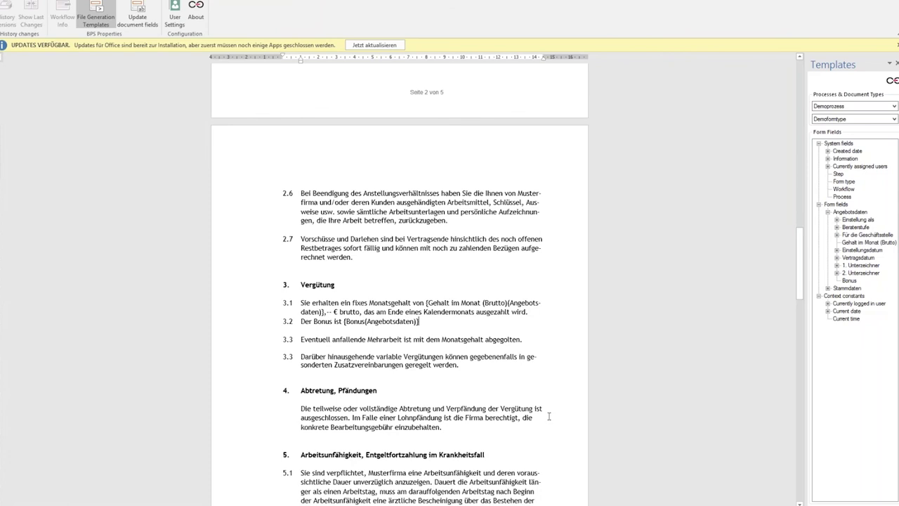
{"action": "type", "text": "€."}
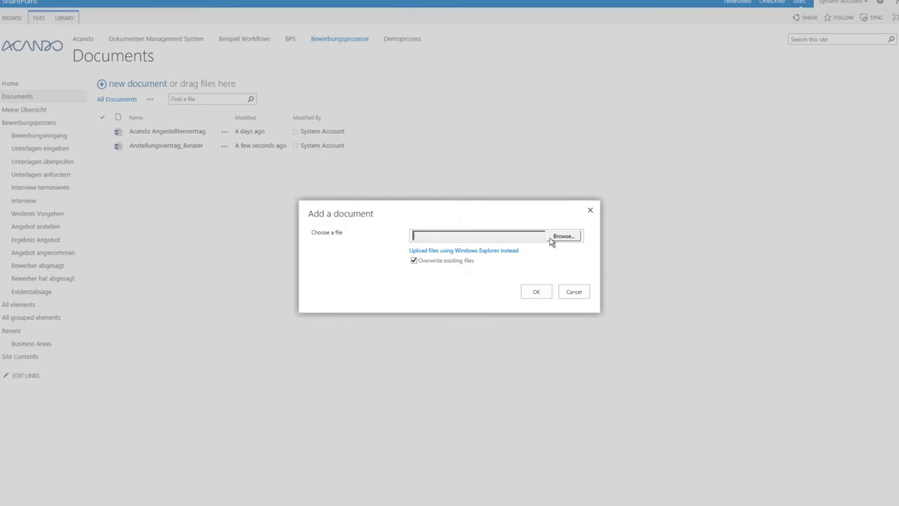
Upload the edited contract template file to Documents, overwriting the old version.
{"action": "left_click", "coordinate": [562, 237]}
{"action": "left_click", "coordinate": [483, 239]}
{"action": "left_click", "coordinate": [536, 291]}
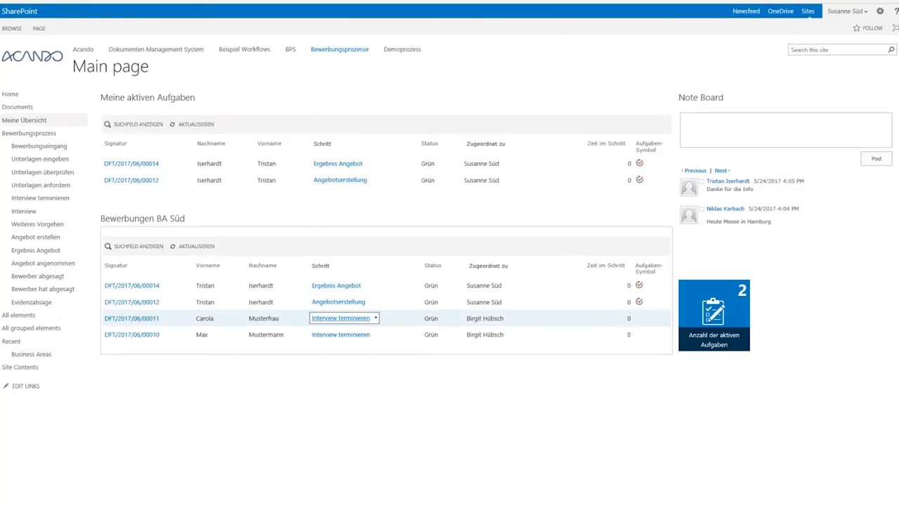
Open DFT/2017/06/00012, enter a Bonus of 500 and send the offer.
{"action": "left_click", "coordinate": [137, 182]}
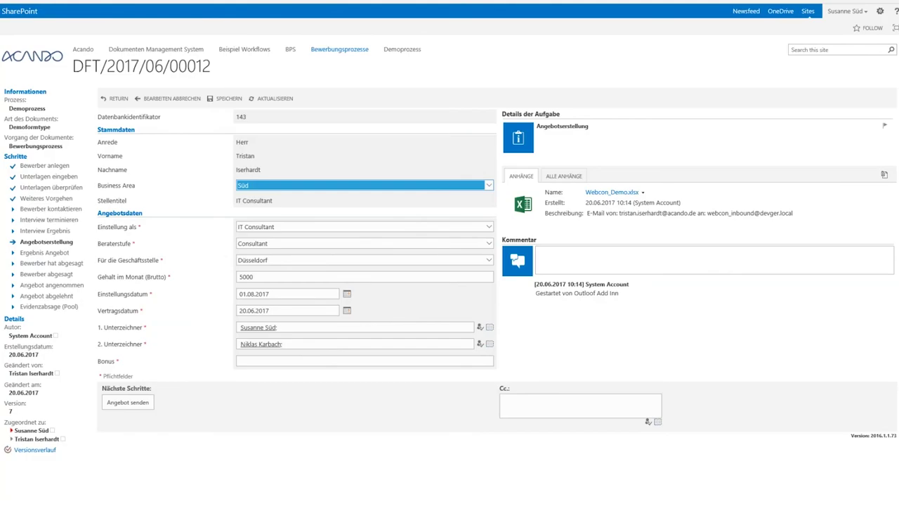
{"action": "left_click", "coordinate": [266, 361]}
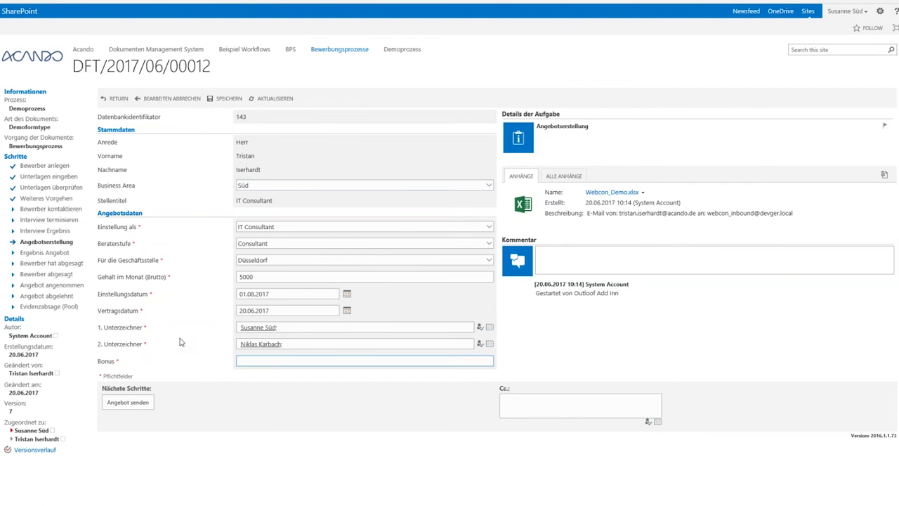
{"action": "type", "text": "500"}
{"action": "left_click", "coordinate": [144, 400]}
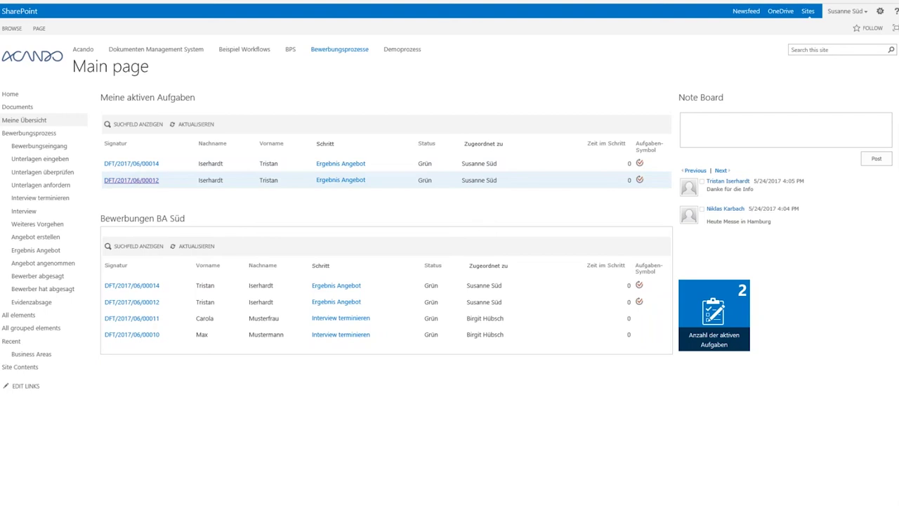
Preview DFT/2017/06/00012's contract PDF and confirm clause 3.2 reads 'Der Bonus ist 500 €.'.
{"action": "left_click", "coordinate": [131, 180]}
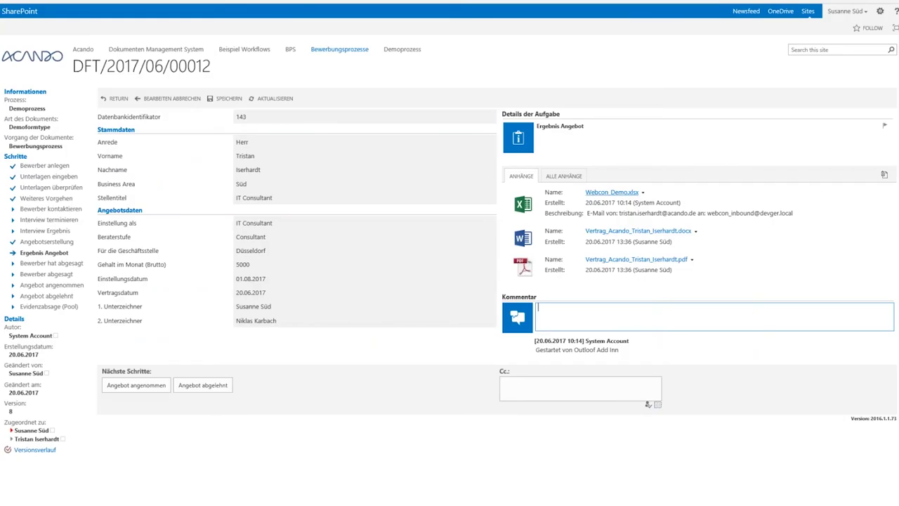
{"action": "left_click", "coordinate": [627, 263]}
{"action": "left_click", "coordinate": [613, 286]}
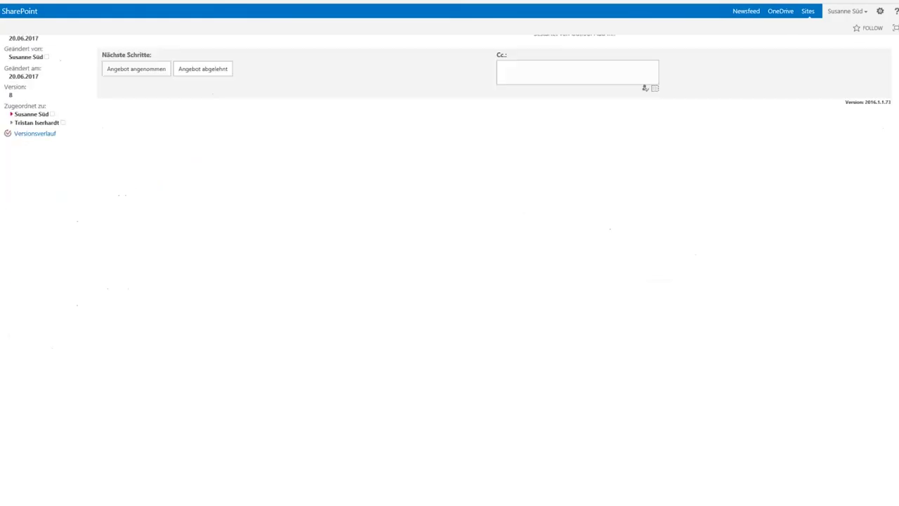
{"action": "scroll", "coordinate": [357, 245], "scroll_direction": "down", "scroll_amount": 15}
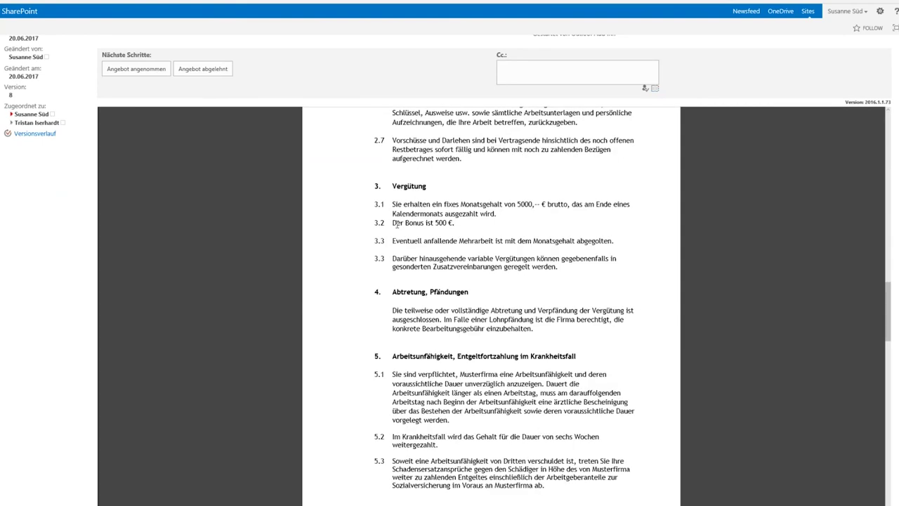
{"action": "left_click_drag", "start_coordinate": [392, 223], "coordinate": [456, 225]}
{"action": "left_click", "coordinate": [458, 228]}
{"action": "scroll", "coordinate": [459, 229], "scroll_direction": "up", "scroll_amount": 12}
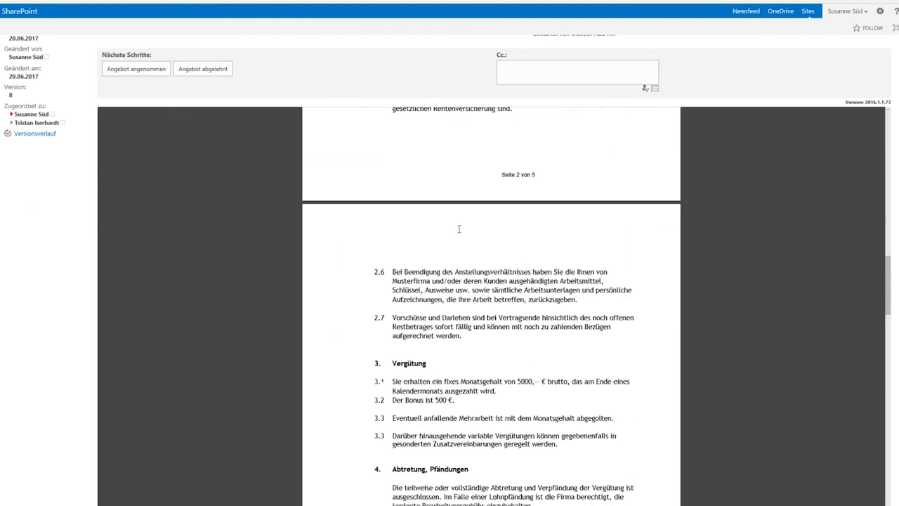
{"action": "scroll", "coordinate": [458, 229], "scroll_direction": "up", "scroll_amount": 6}
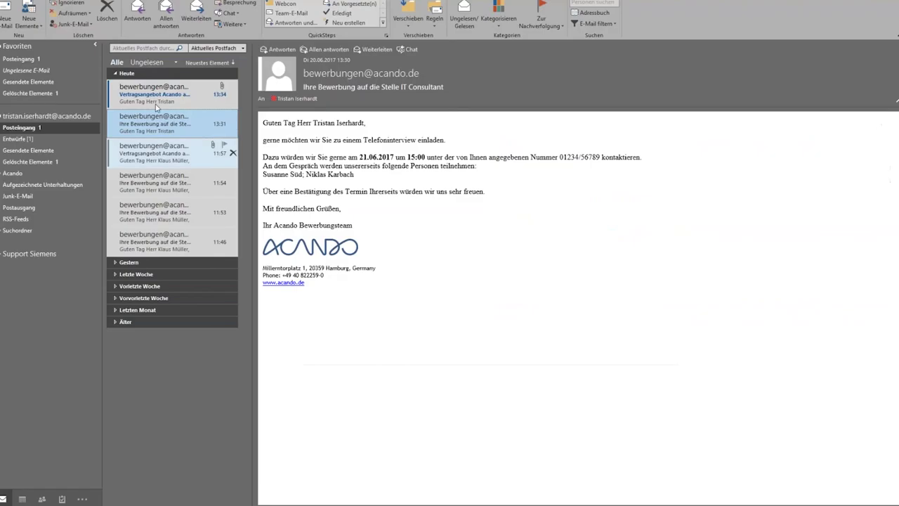
Open the top Vertragsangebot e-mail and bring up its contract PDF attachment options.
{"action": "left_click", "coordinate": [156, 98]}
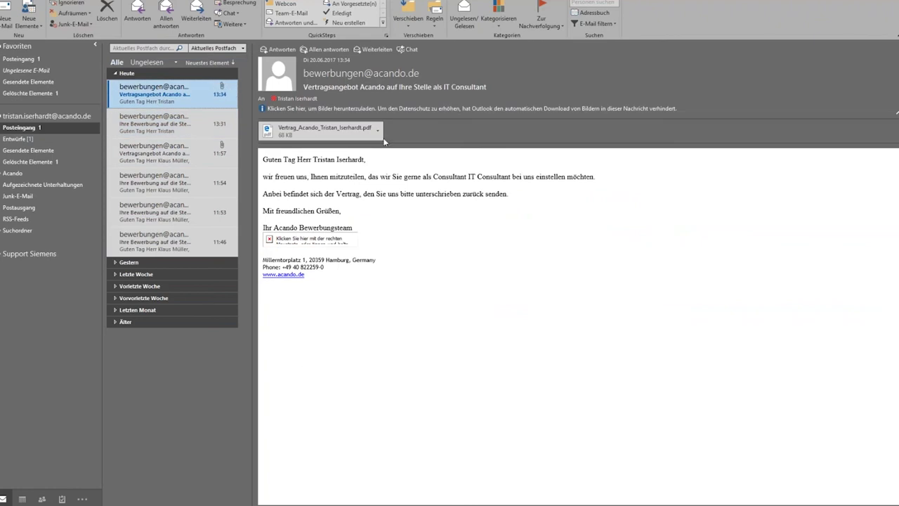
{"action": "left_click", "coordinate": [378, 130]}
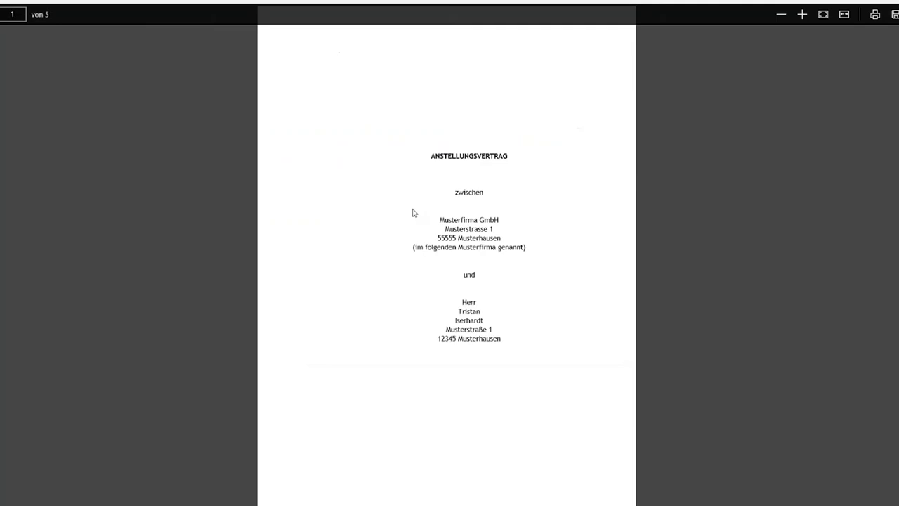
{"action": "scroll", "coordinate": [414, 213], "scroll_direction": "down", "scroll_amount": 20}
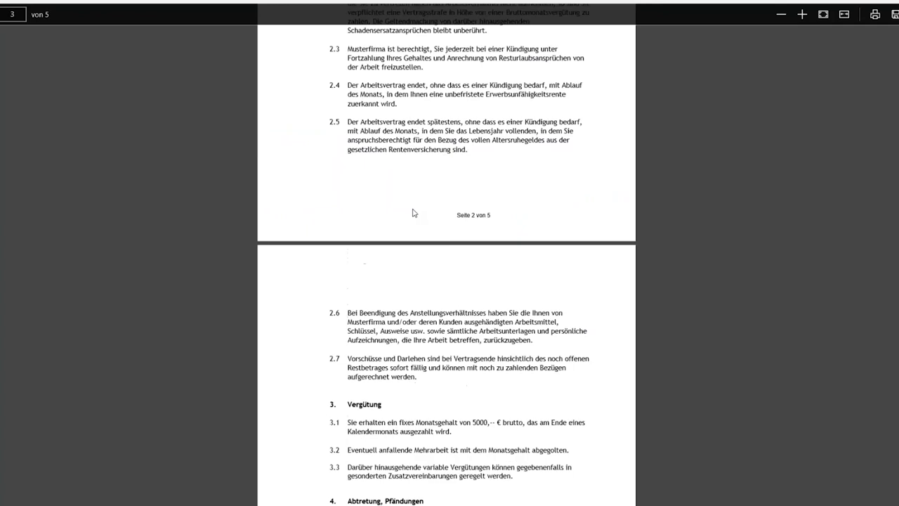
{"action": "scroll", "coordinate": [414, 213], "scroll_direction": "down", "scroll_amount": 5}
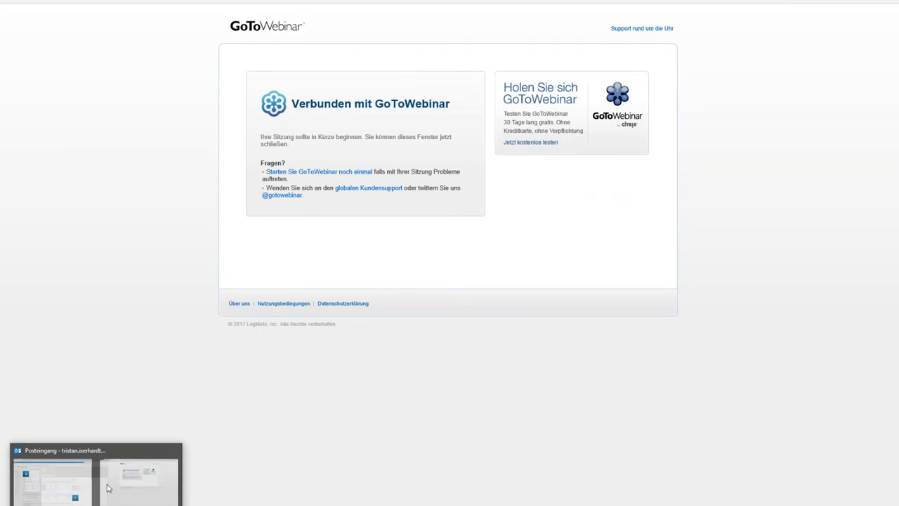
Switch between the Outlook inbox and GoToWebinar windows via the taskbar.
{"action": "left_click", "coordinate": [107, 488]}
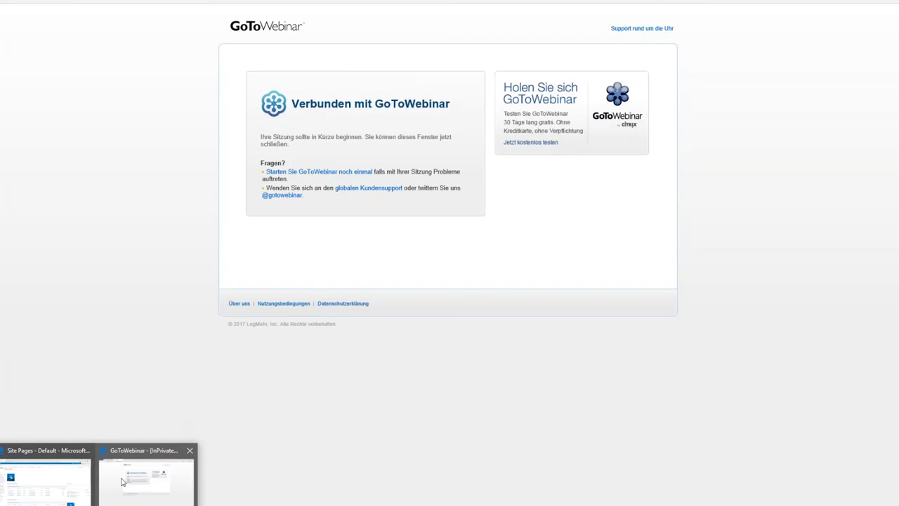
{"action": "left_click", "coordinate": [121, 482]}
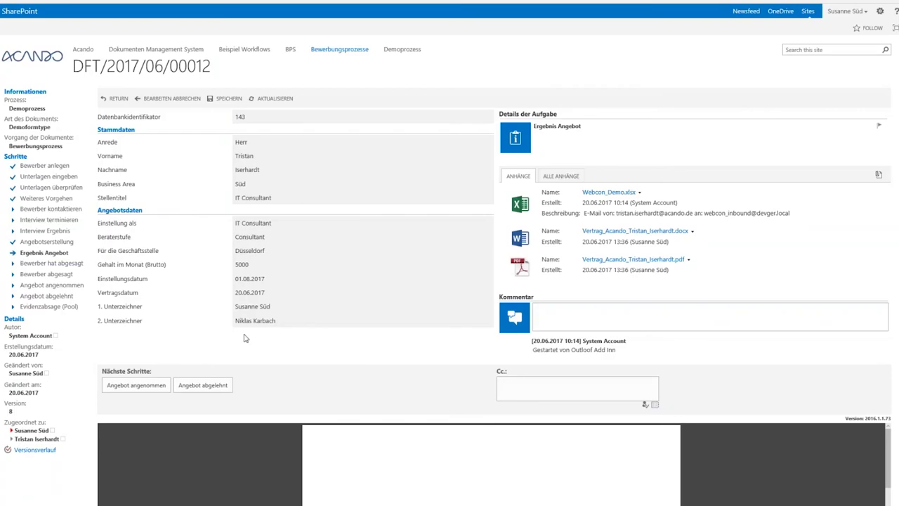
Accept the offer with Angebot angenommen, then switch to another user's SharePoint main page.
{"action": "left_click", "coordinate": [158, 387]}
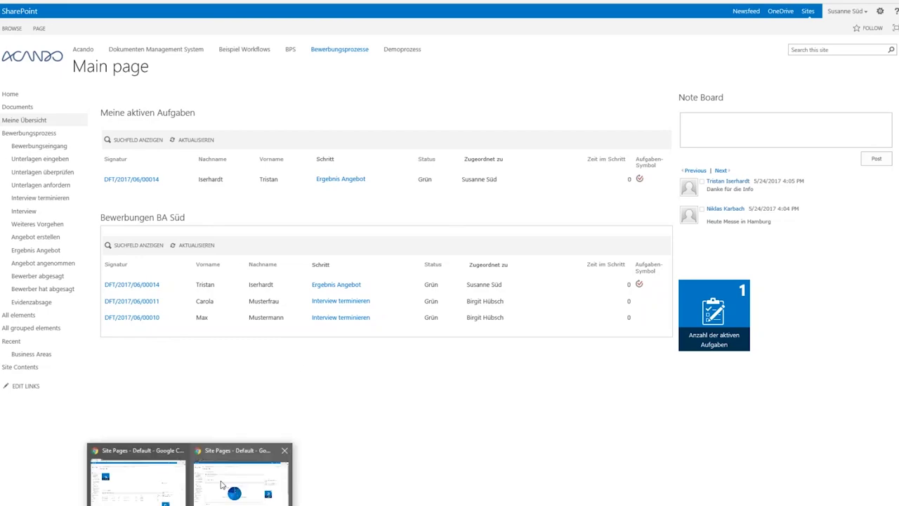
{"action": "left_click", "coordinate": [134, 478]}
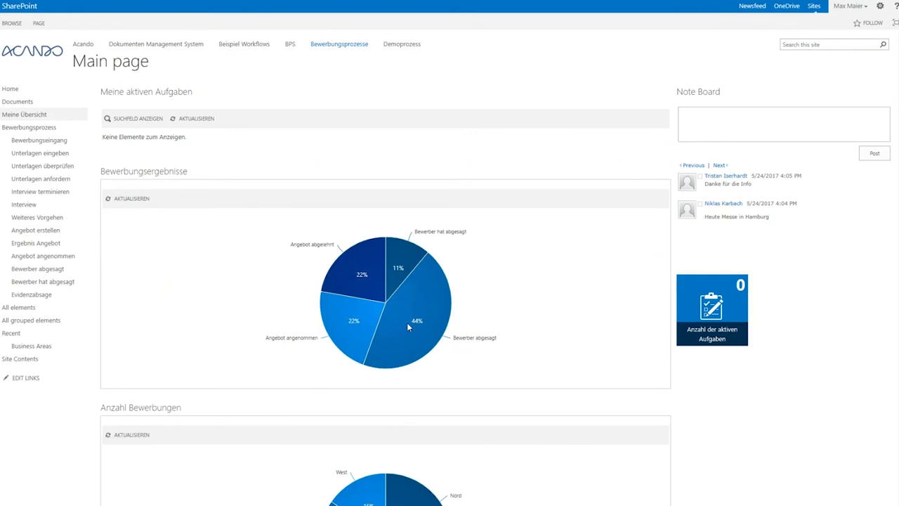